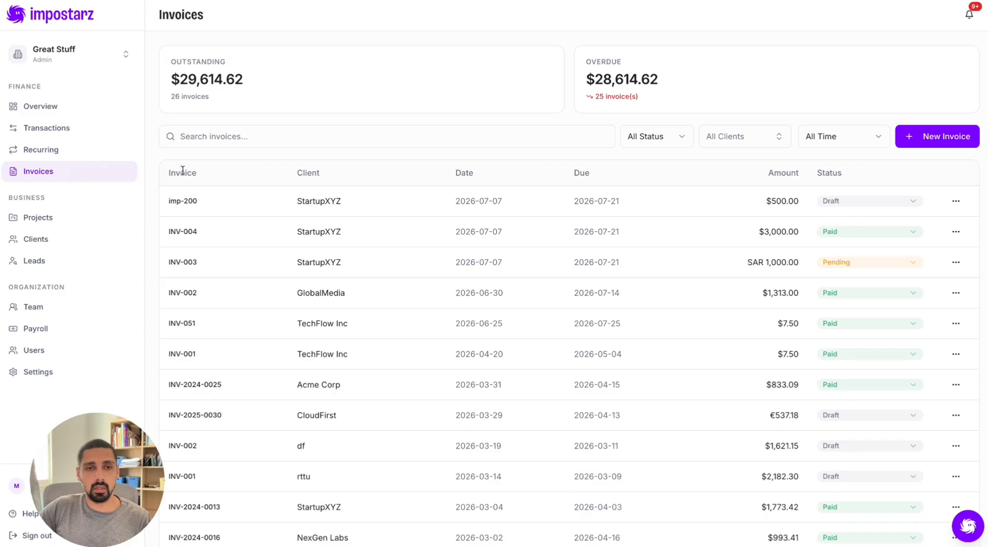
pyautogui.scroll(-1, 569, 95)
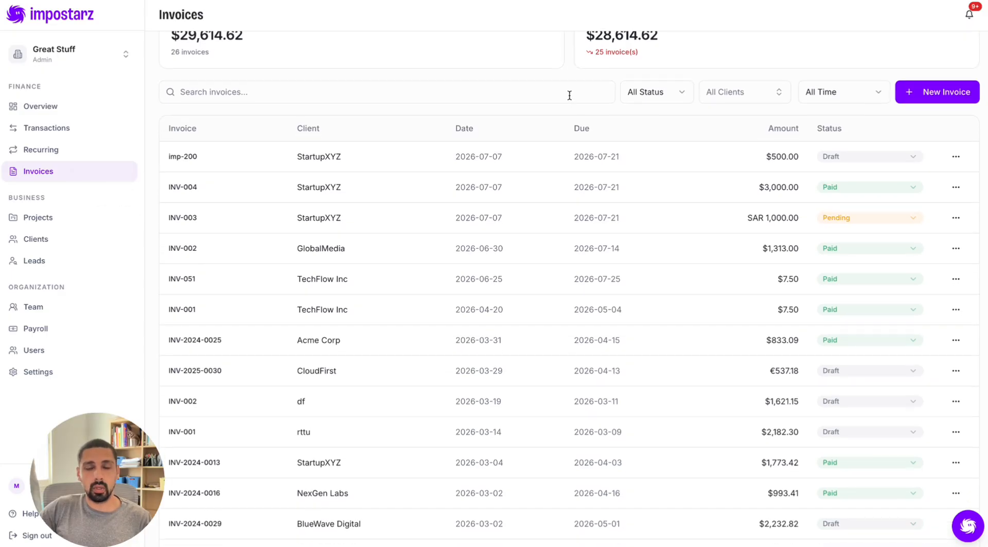
pyautogui.scroll(1, 569, 93)
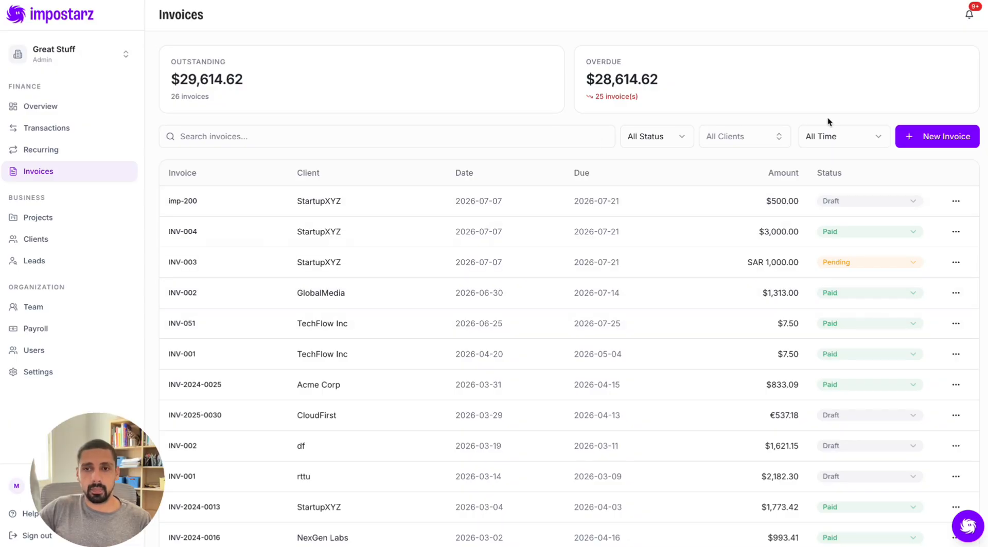
pyautogui.click(933, 145)
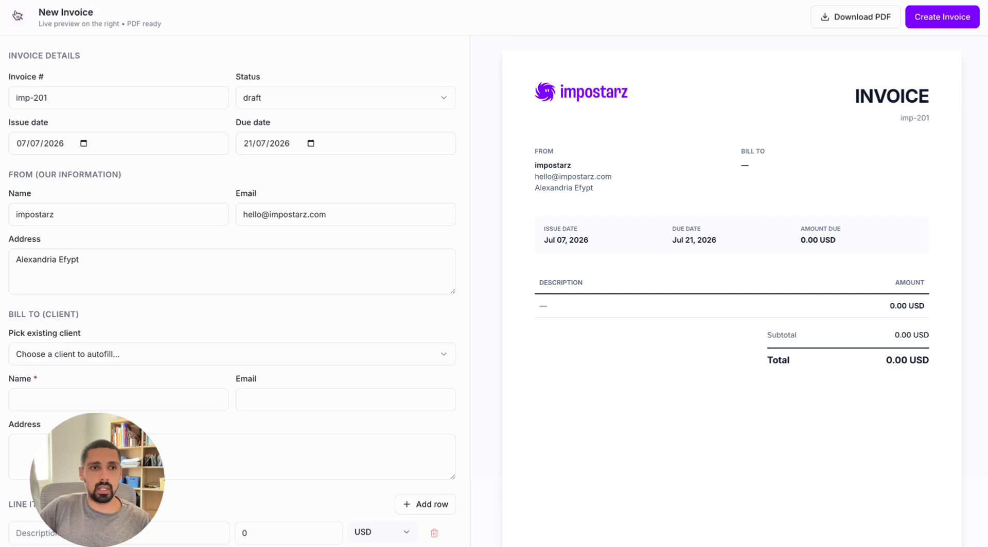
pyautogui.click(19, 16)
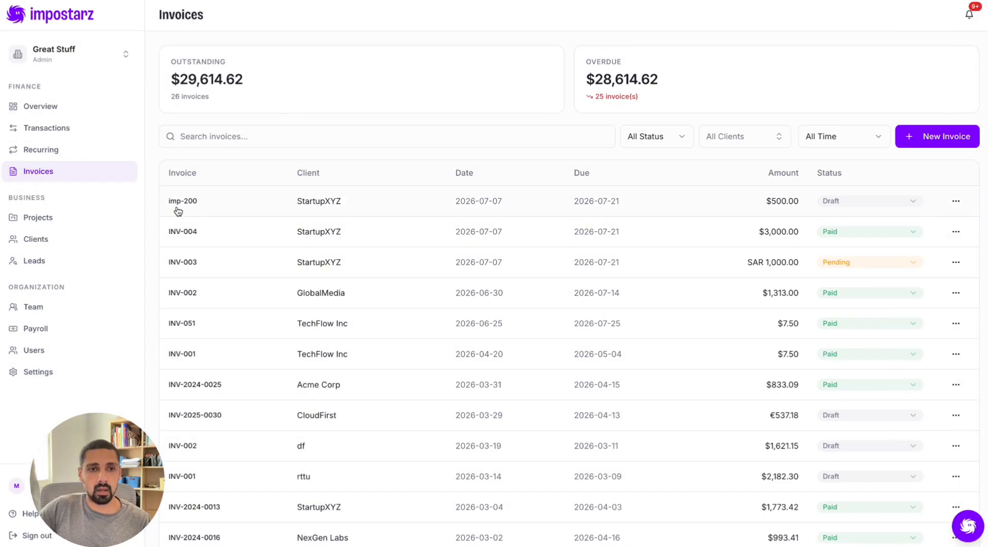
# Start a new invoice and choose Draft as its status.
pyautogui.click(933, 142)
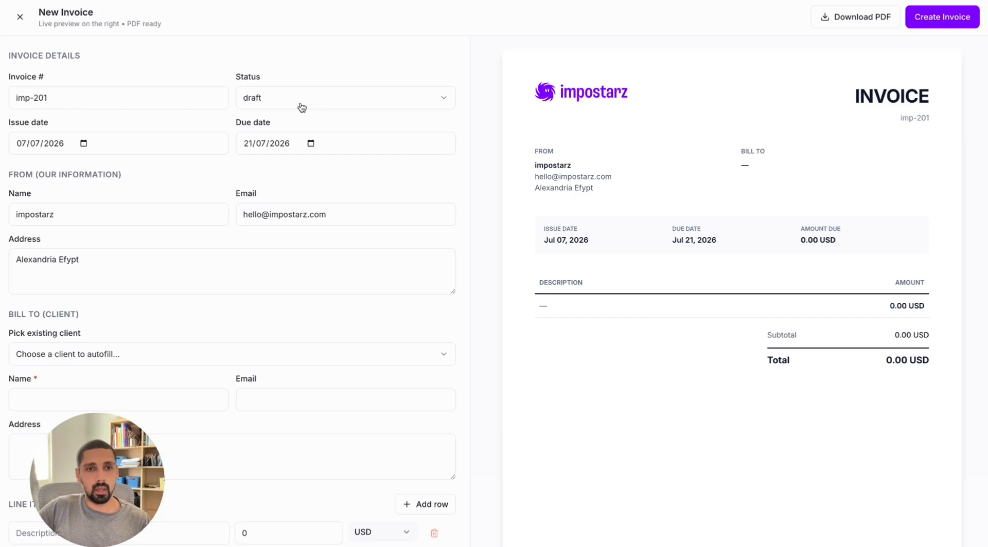
pyautogui.click(277, 104)
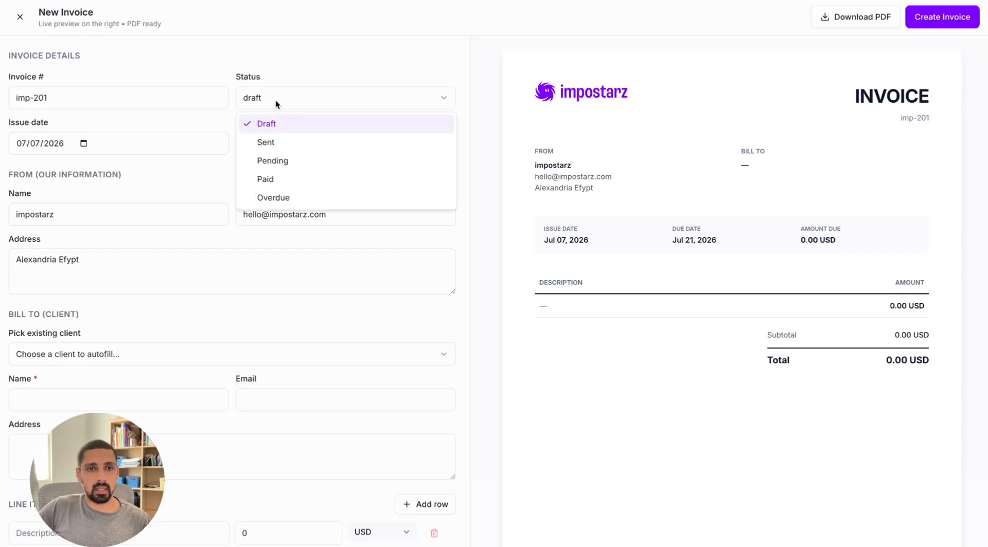
pyautogui.click(288, 124)
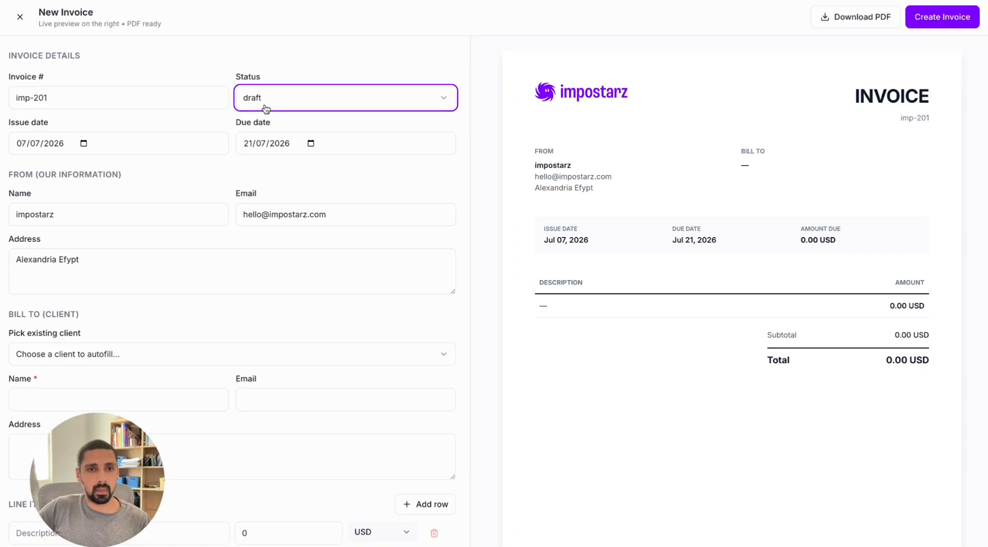
pyautogui.click(85, 140)
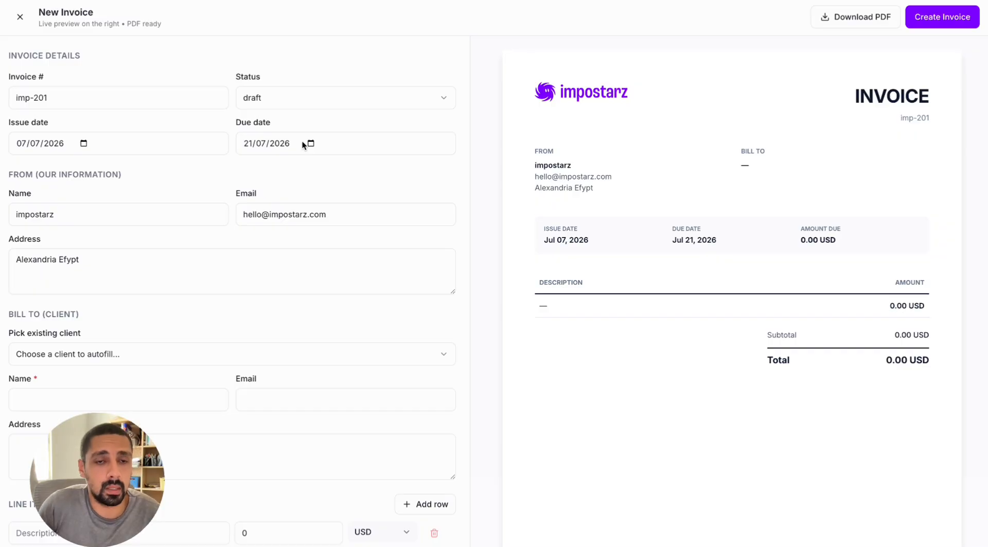
# Autofill the invoice's bill-to details from the existing client Pinnacle Solutions.
pyautogui.scroll(-1, 39, 111)
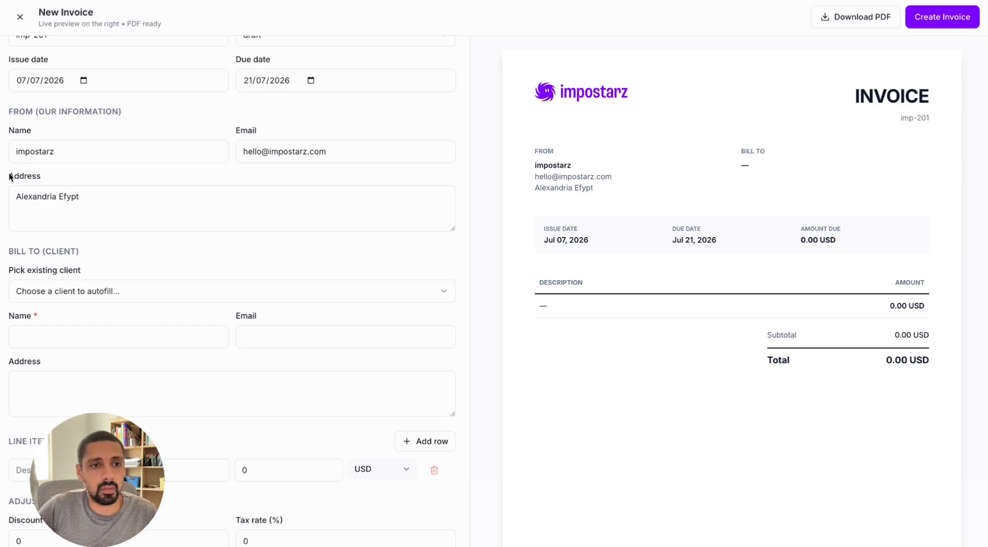
pyautogui.scroll(2, 20, 184)
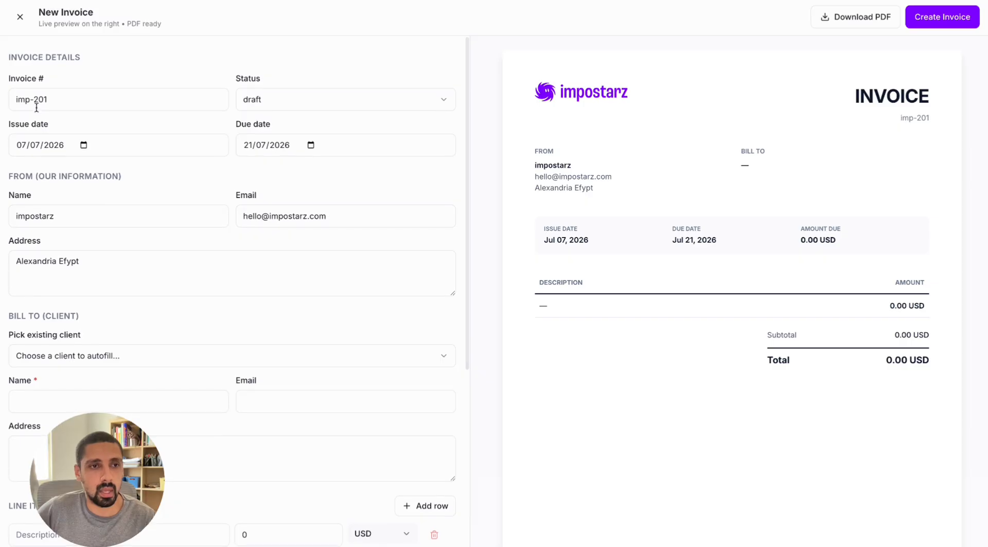
pyautogui.scroll(-3, 39, 187)
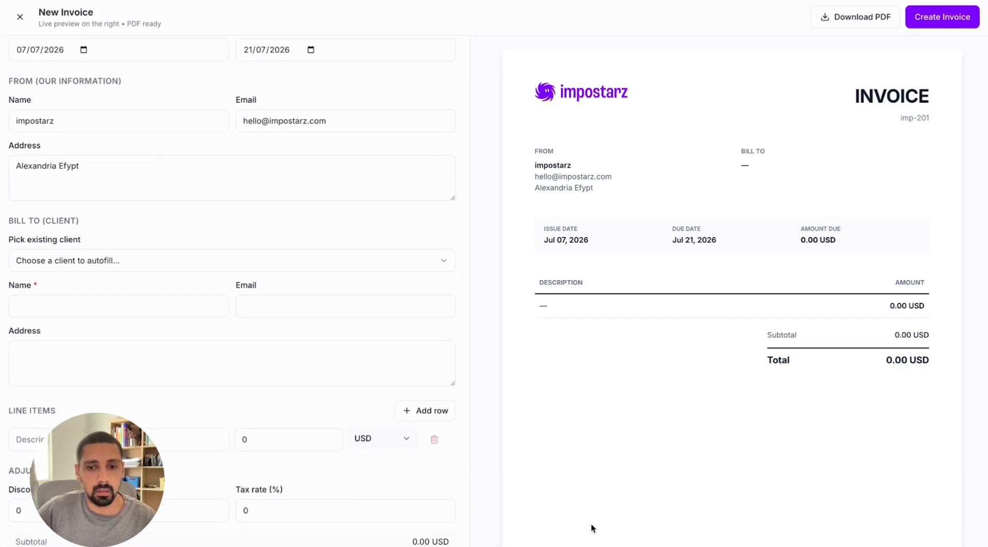
pyautogui.scroll(-1, 30, 146)
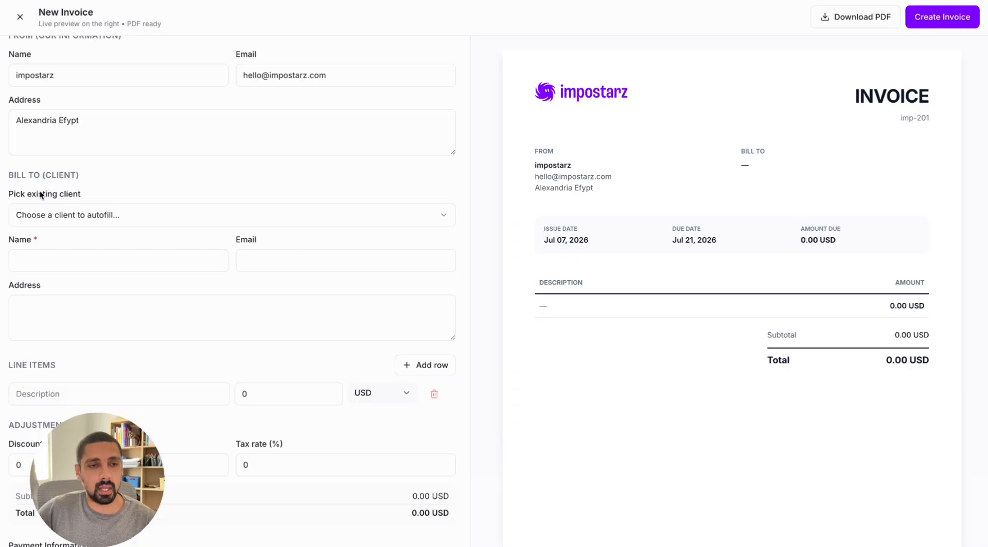
pyautogui.scroll(-1, 40, 194)
pyautogui.scroll(-1, 67, 164)
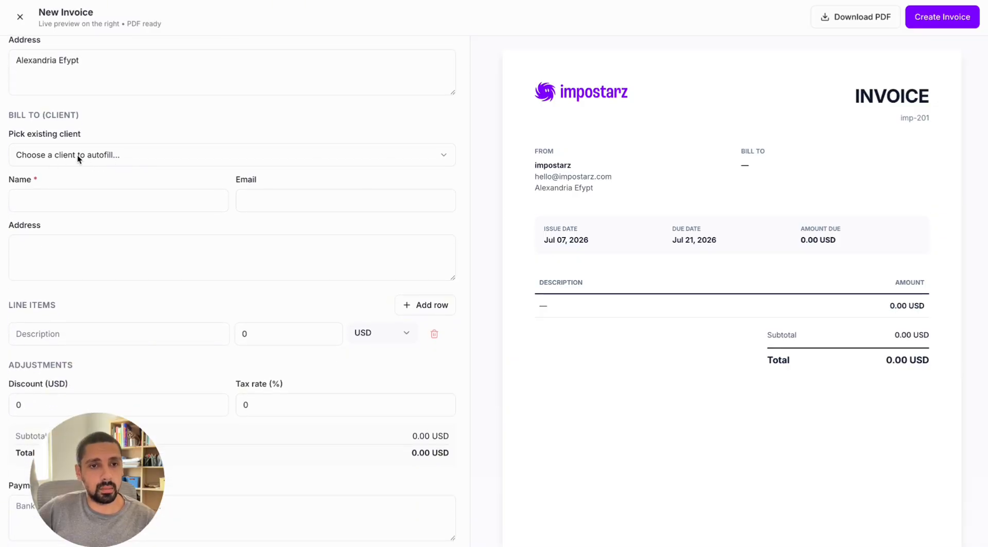
pyautogui.scroll(1, 77, 156)
pyautogui.click(103, 161)
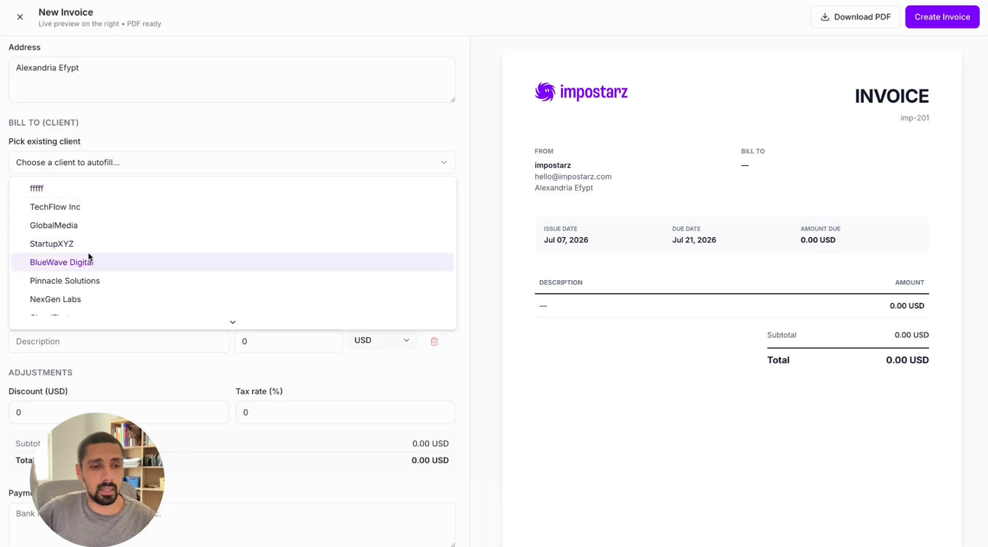
pyautogui.scroll(-1, 82, 267)
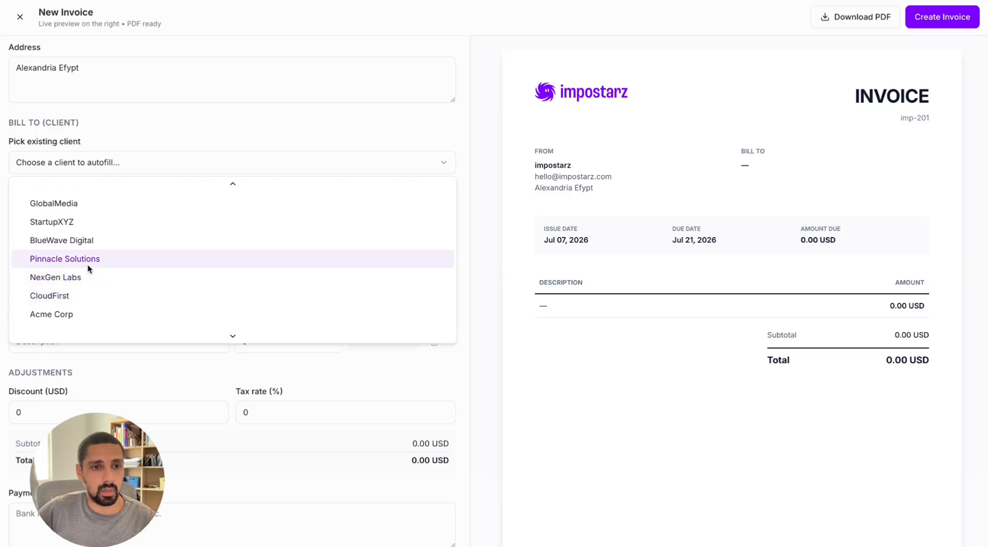
pyautogui.click(94, 259)
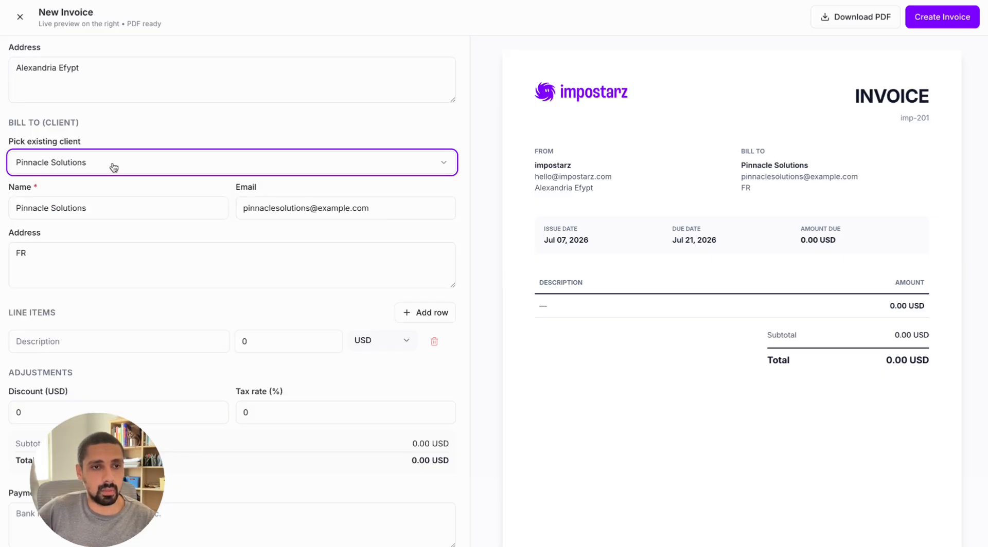
# Fill in the first line item with the description Video Editing and an amount of 2000 USD.
pyautogui.scroll(-1, 103, 193)
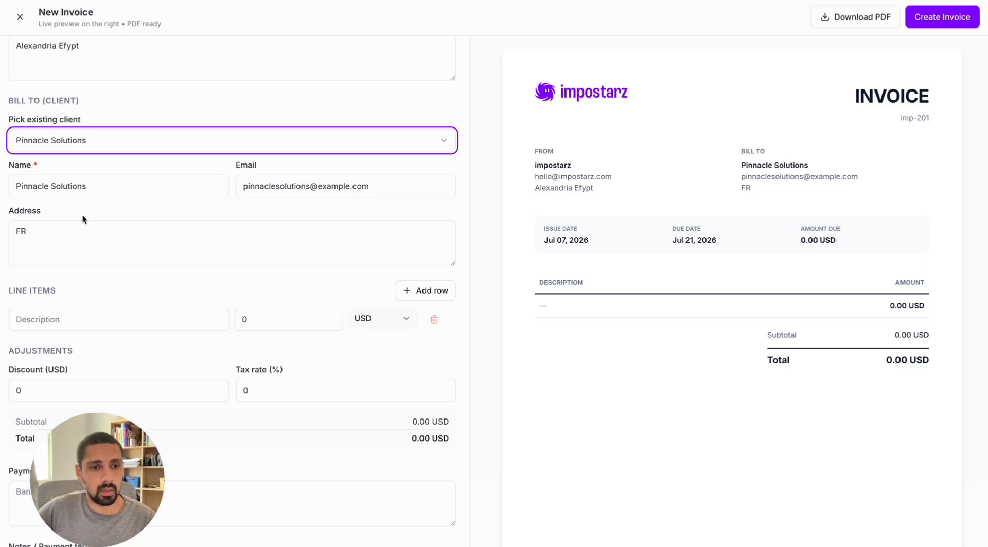
pyautogui.scroll(-3, 50, 221)
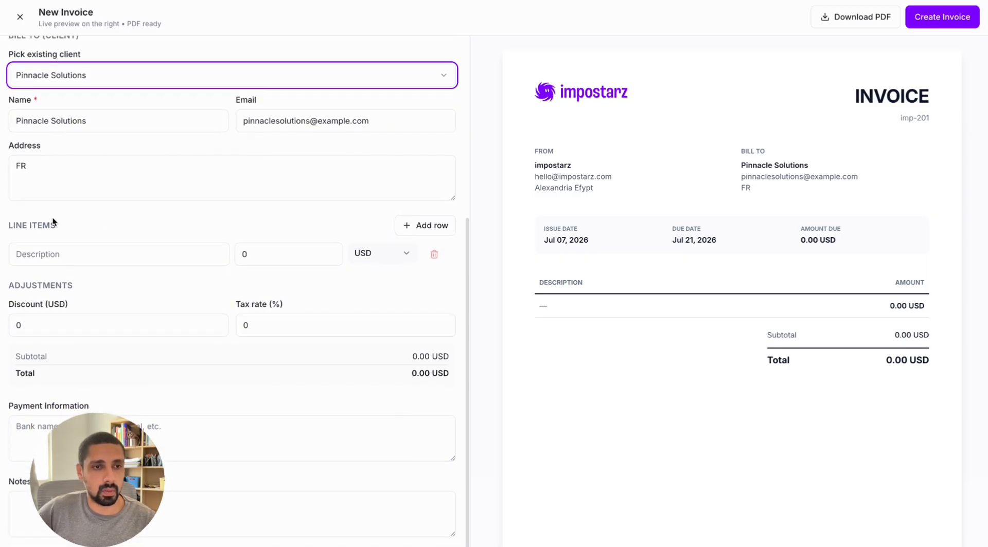
pyautogui.click(54, 255)
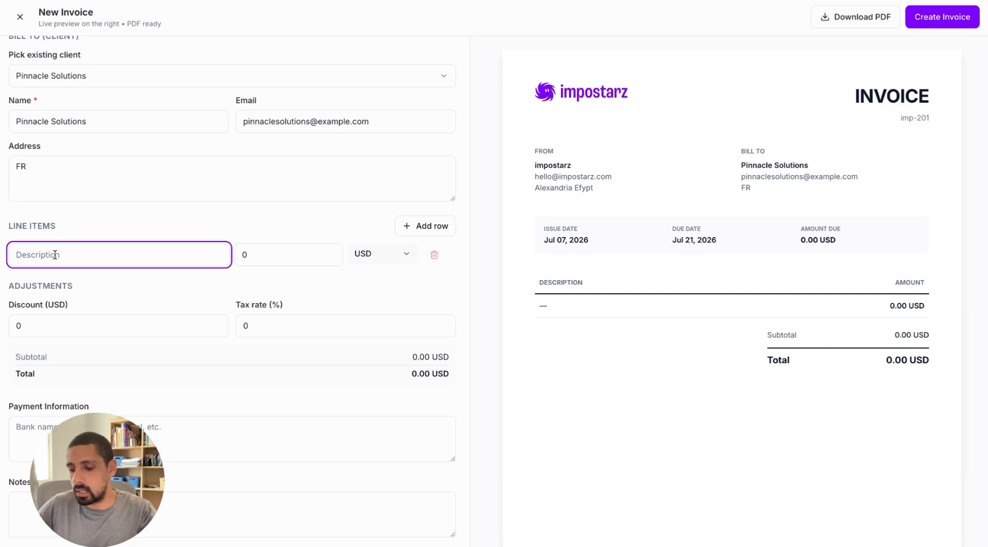
pyautogui.write('Video ')
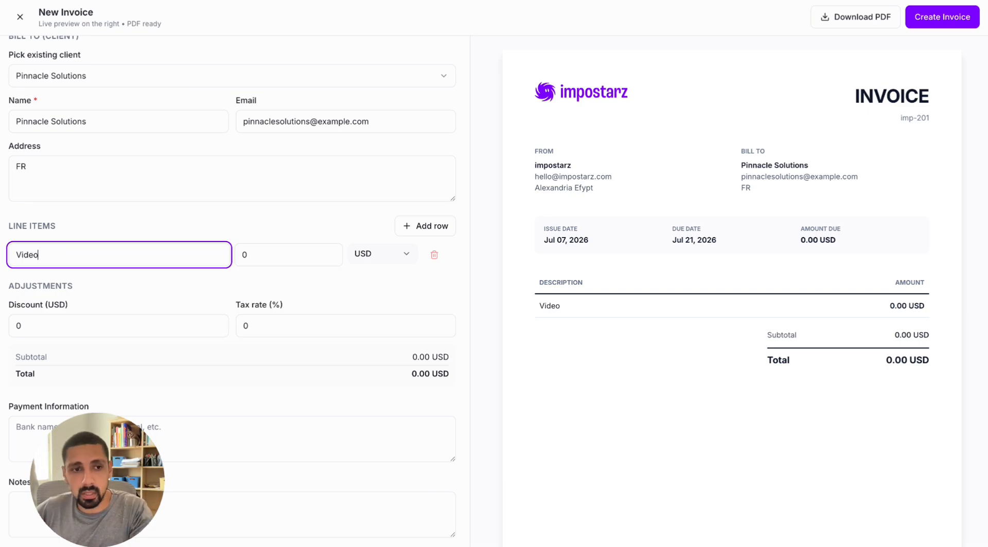
pyautogui.write('Editing')
pyautogui.click(244, 256)
pyautogui.write('2000')
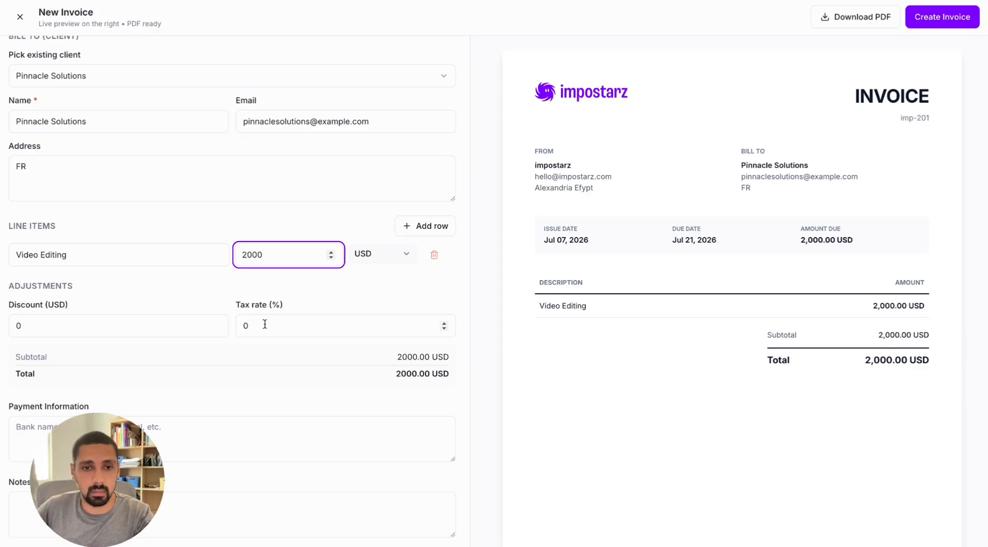
pyautogui.click(395, 254)
pyautogui.click(387, 262)
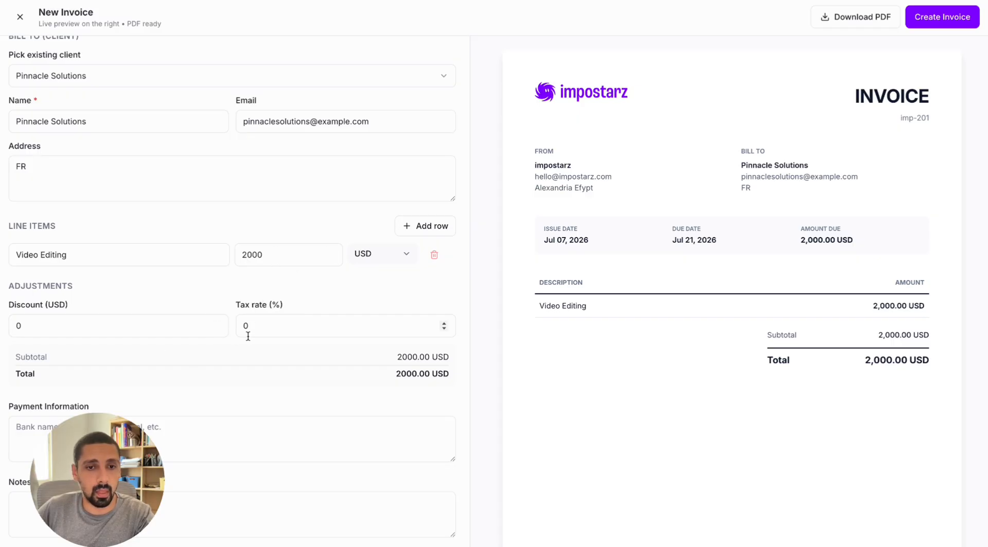
# Set the invoice's tax rate to 5%.
pyautogui.click(269, 327)
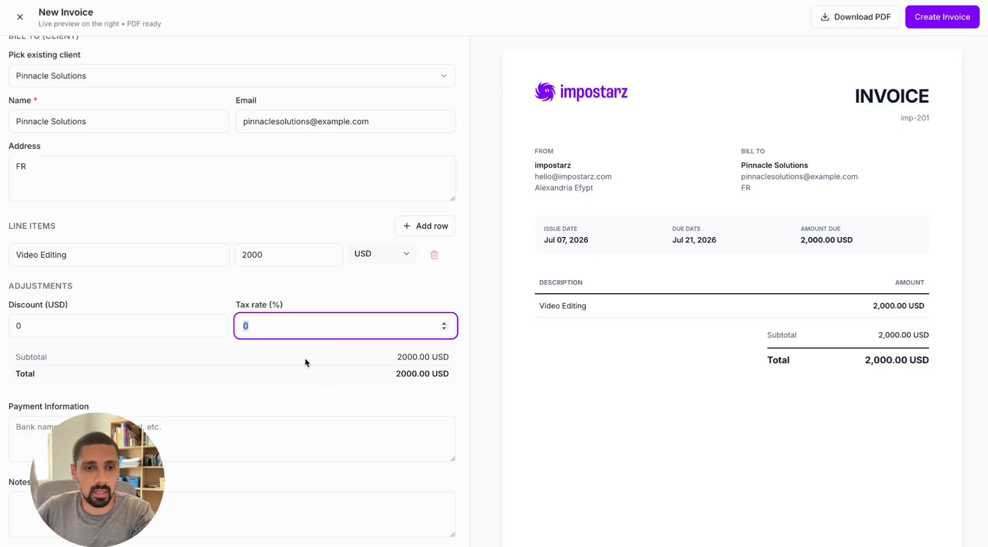
pyautogui.write('5')
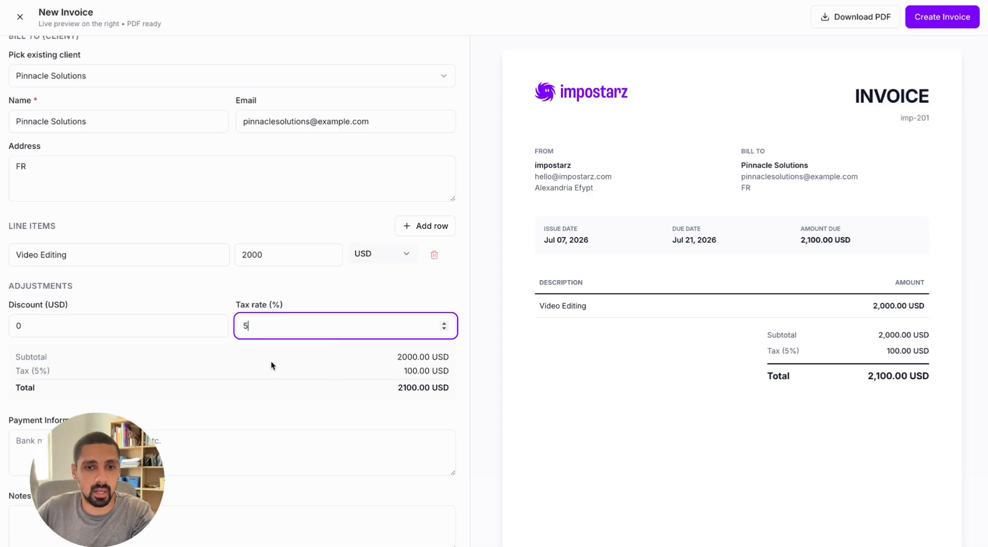
pyautogui.scroll(-1, 271, 362)
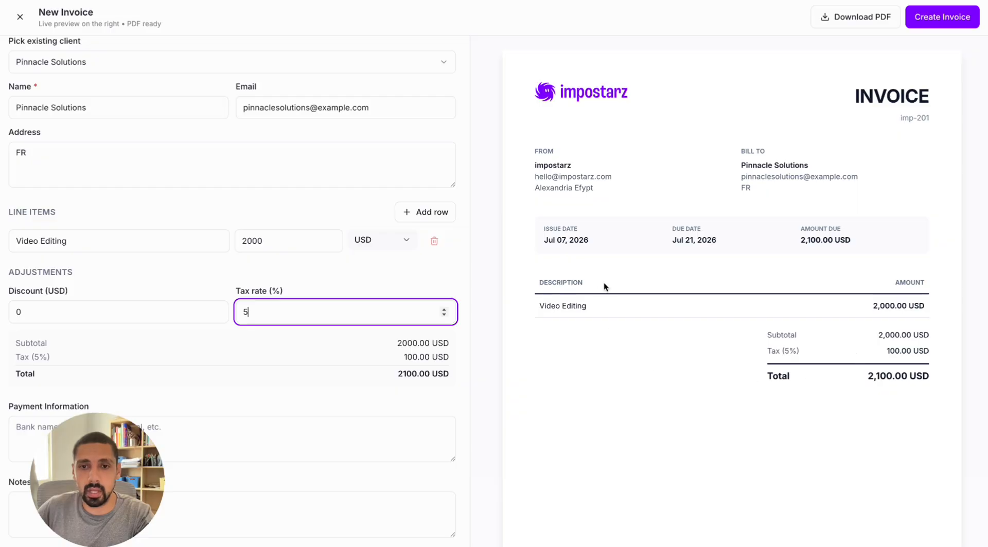
pyautogui.scroll(-2, 592, 334)
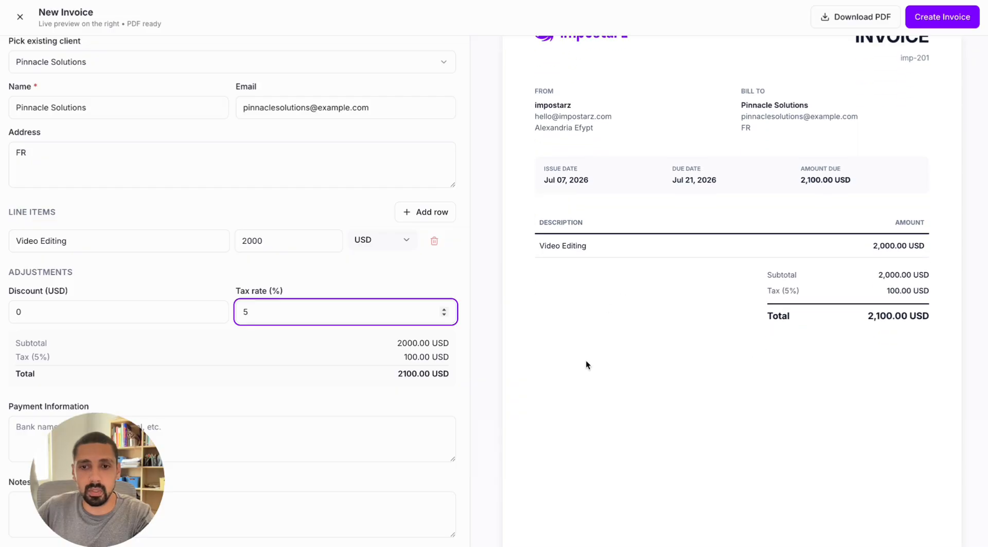
# Enter "gdfgdfhdfhdfhfdhh" as the payment information and "sdfsdgsgsgsfg" as the notes.
pyautogui.click(260, 436)
pyautogui.write('gdfgdfhdfhdfhfdhh')
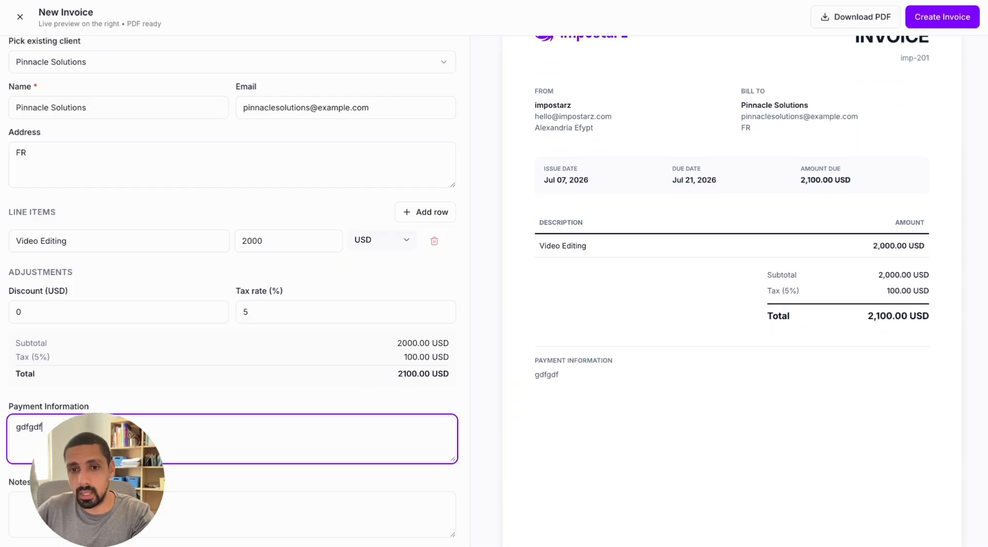
pyautogui.click(322, 401)
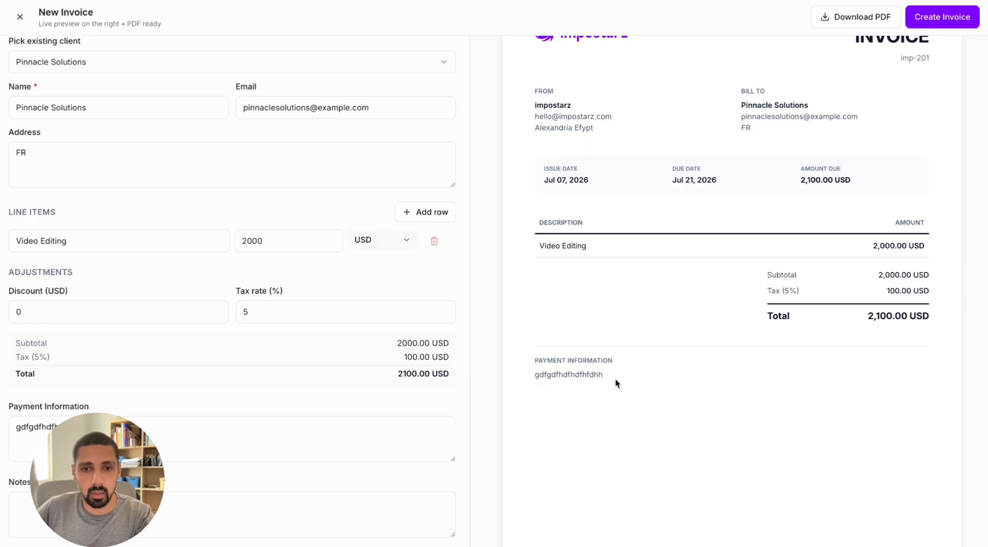
pyautogui.scroll(-3, 602, 371)
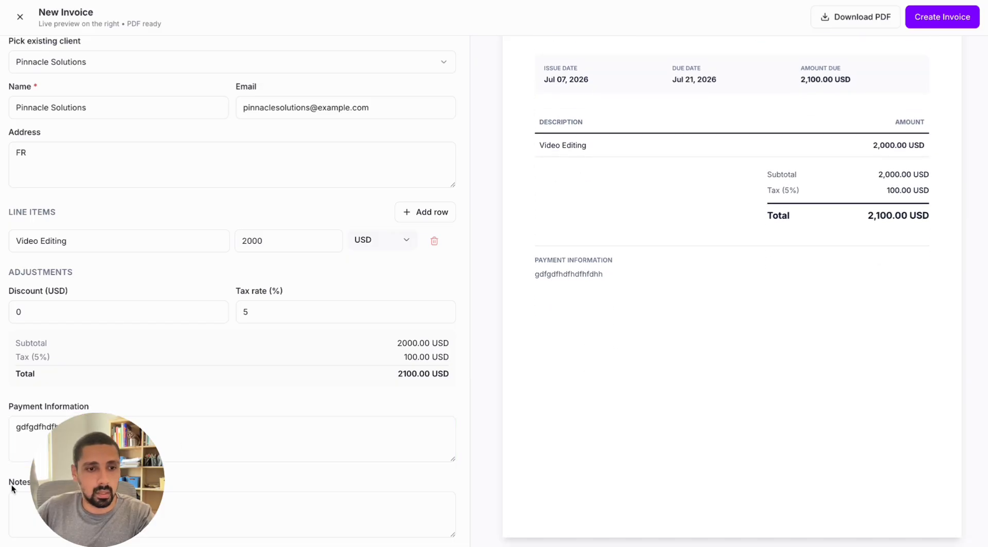
pyautogui.click(19, 504)
pyautogui.write('sdfsdgsgsgsfg')
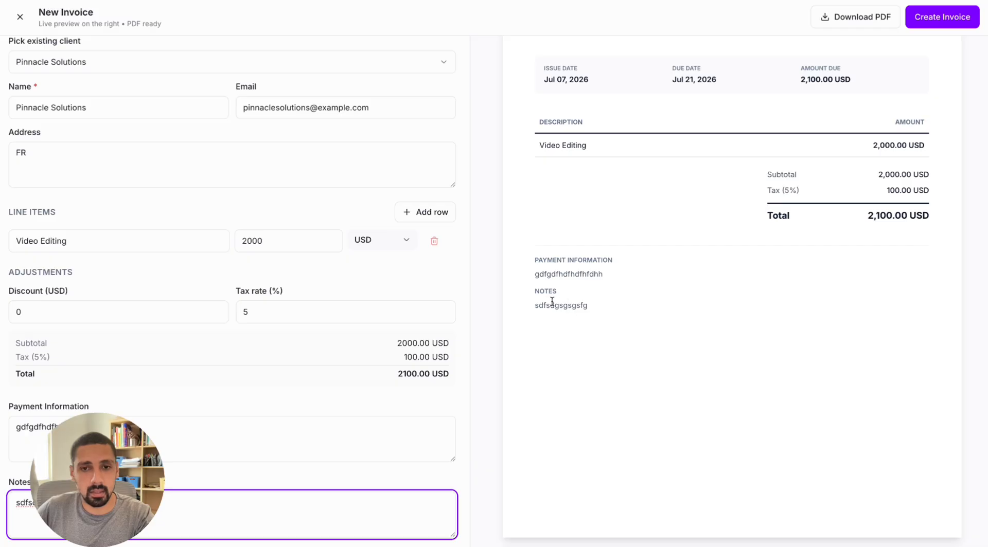
# Download the finished invoice as a PDF and create the invoice.
pyautogui.scroll(2, 623, 320)
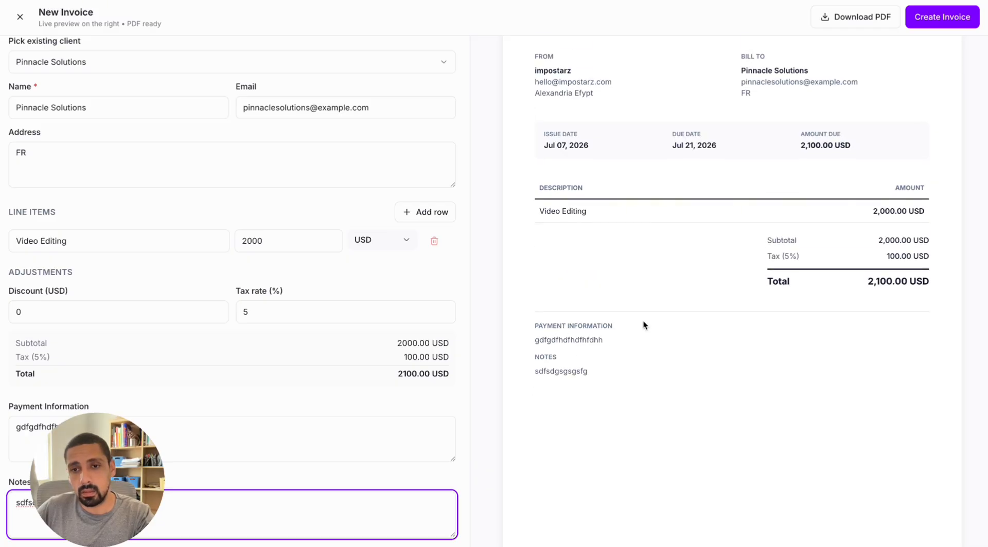
pyautogui.scroll(3, 542, 387)
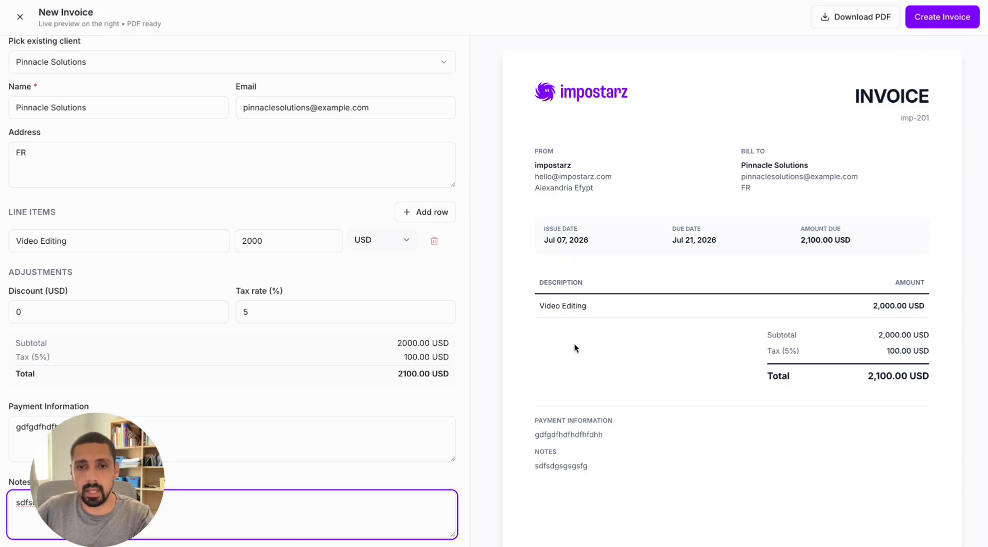
pyautogui.click(846, 19)
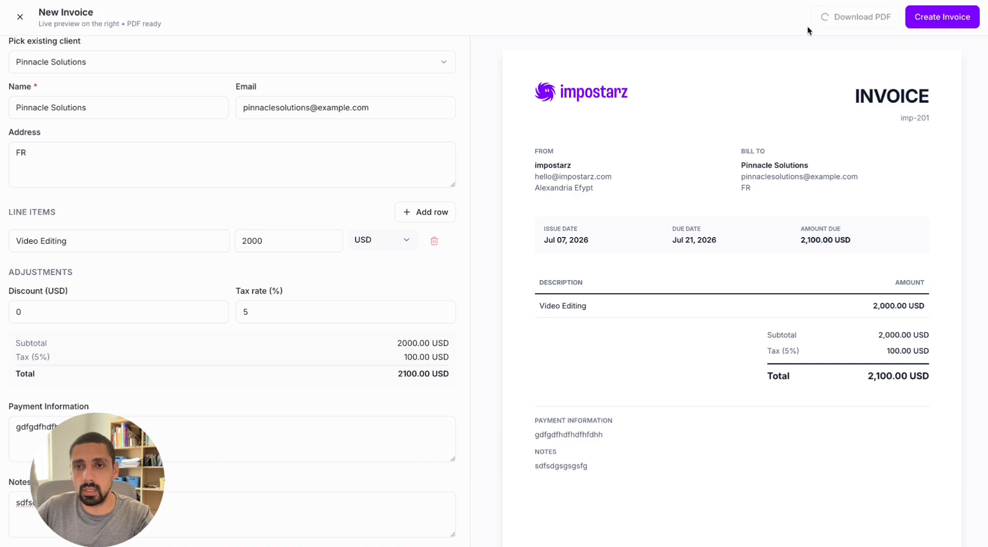
pyautogui.click(957, 35)
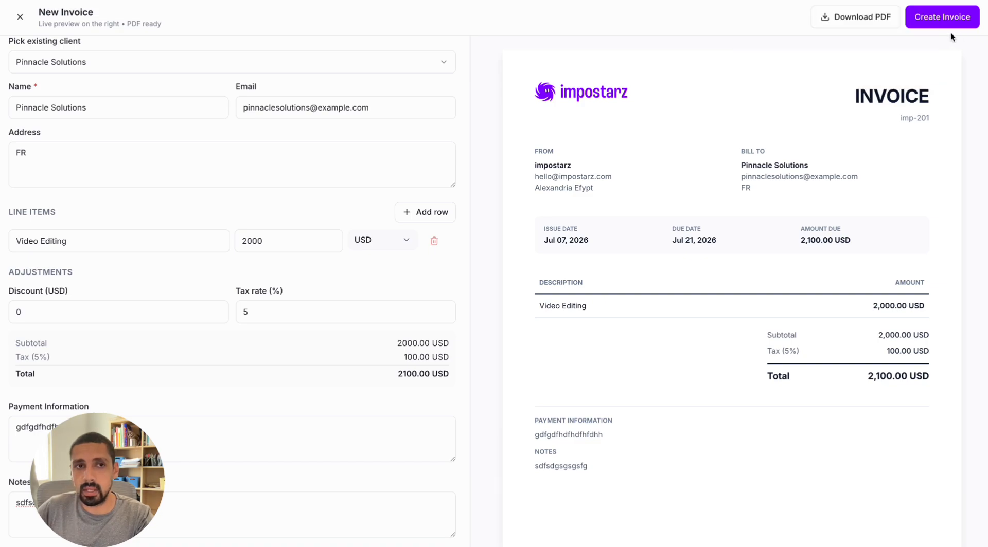
pyautogui.click(934, 21)
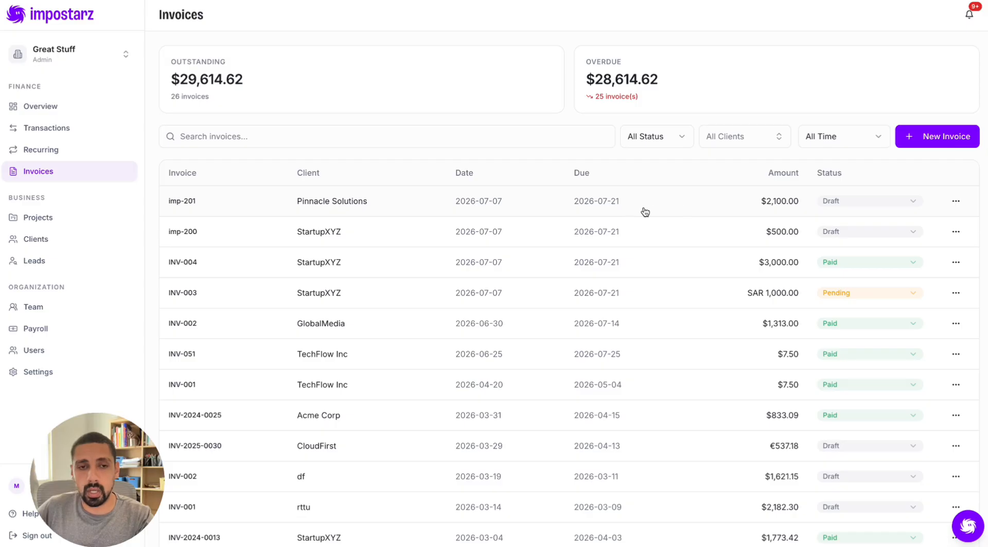
# Set the status of the $2,100 Pinnacle Solutions invoice to Pending.
pyautogui.click(849, 203)
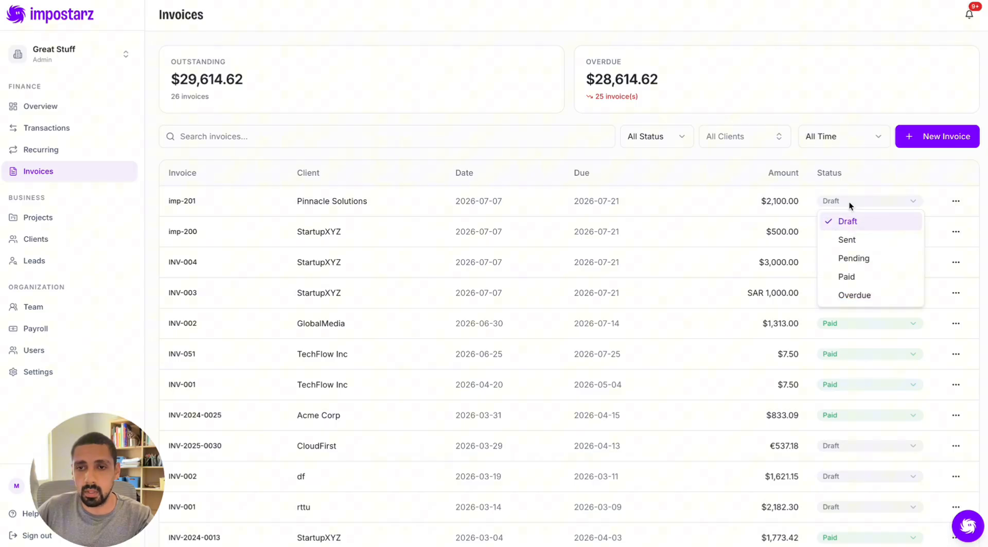
pyautogui.click(840, 158)
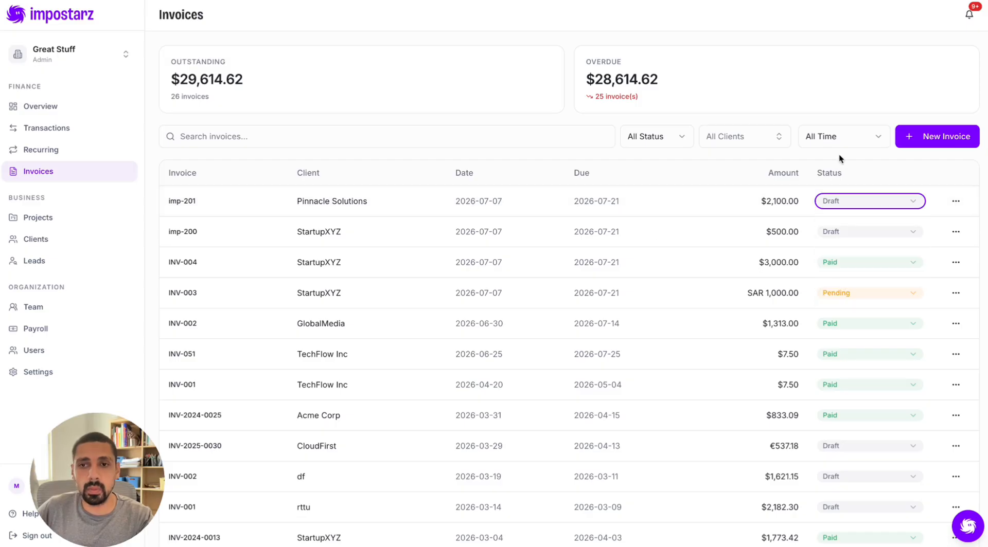
pyautogui.click(836, 204)
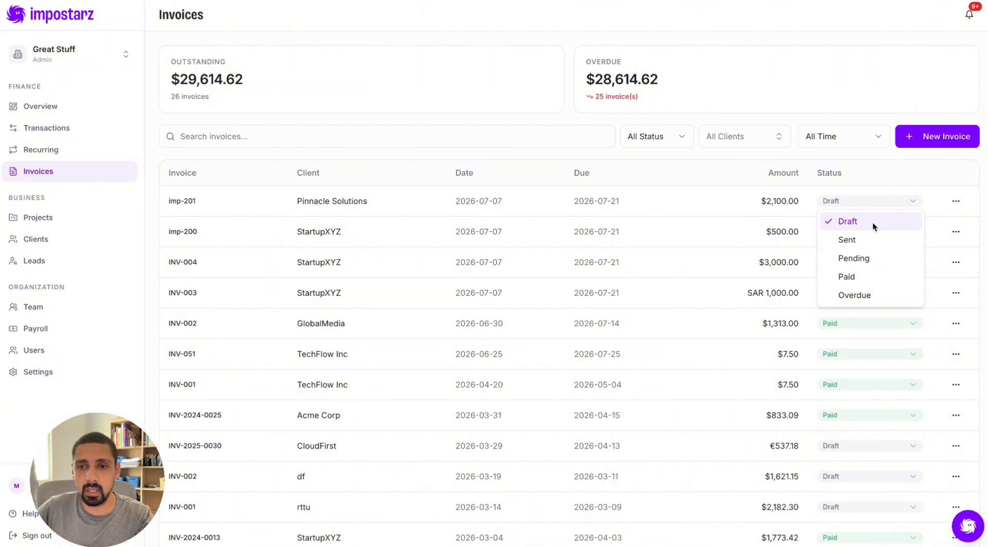
pyautogui.click(856, 259)
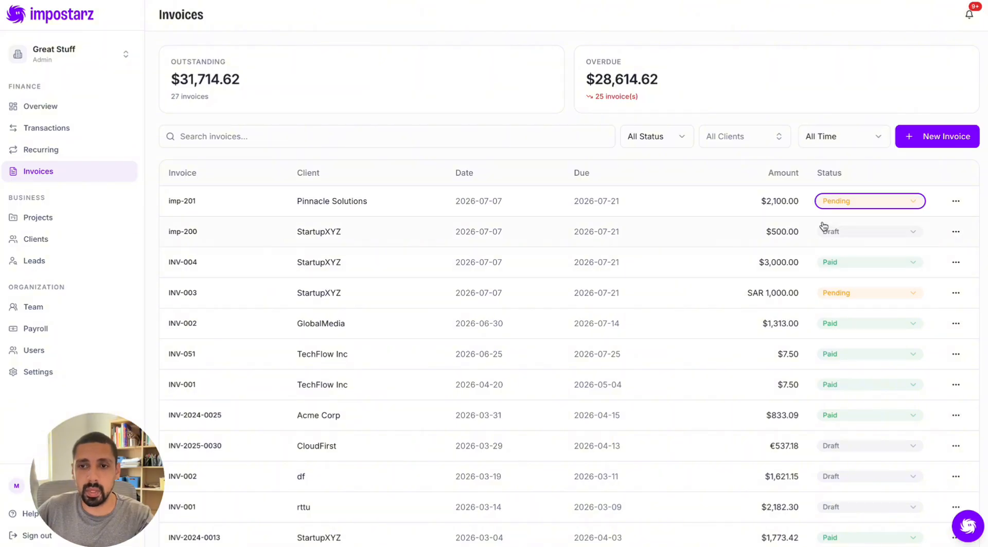
pyautogui.click(844, 205)
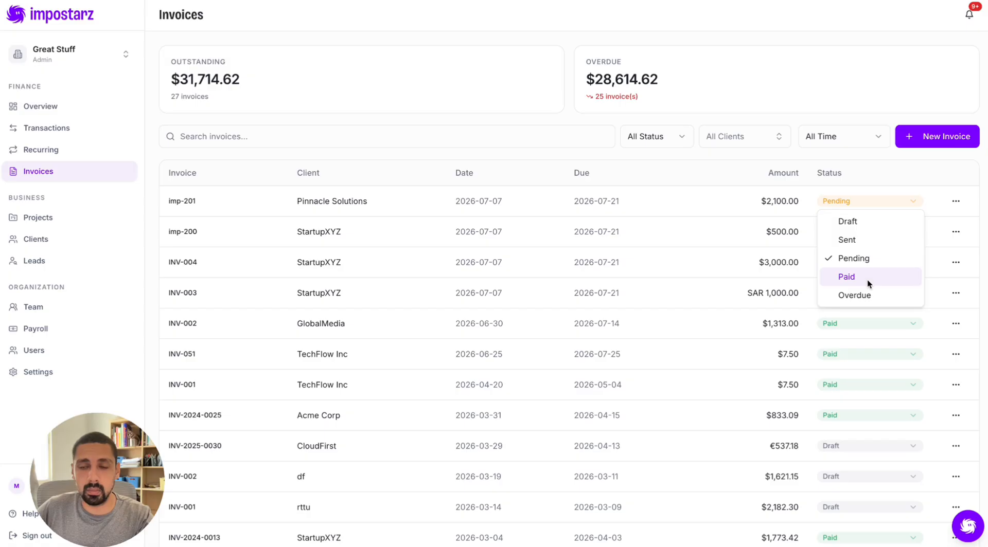
pyautogui.click(855, 185)
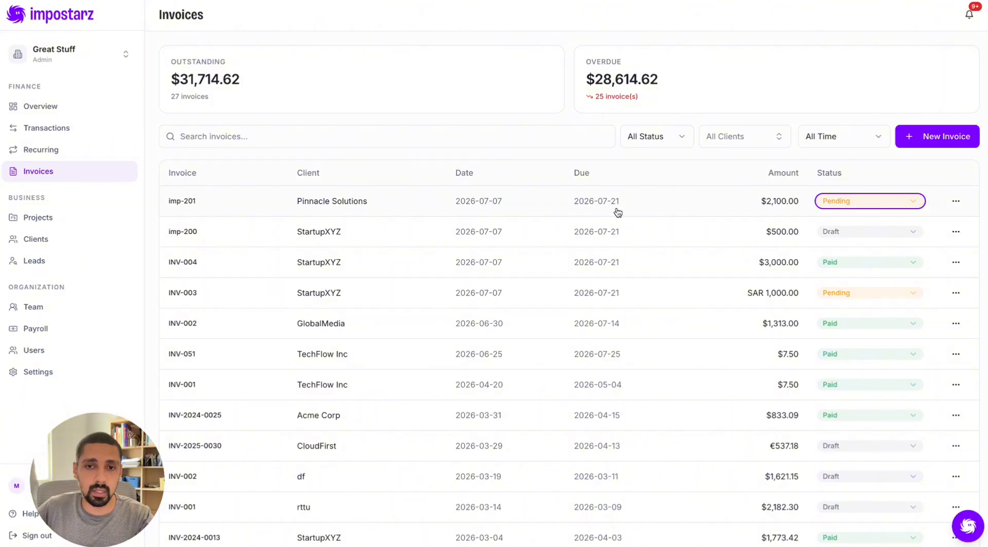
# Mark the $2,100 Pinnacle Solutions invoice as Paid.
pyautogui.scroll(-8, 859, 215)
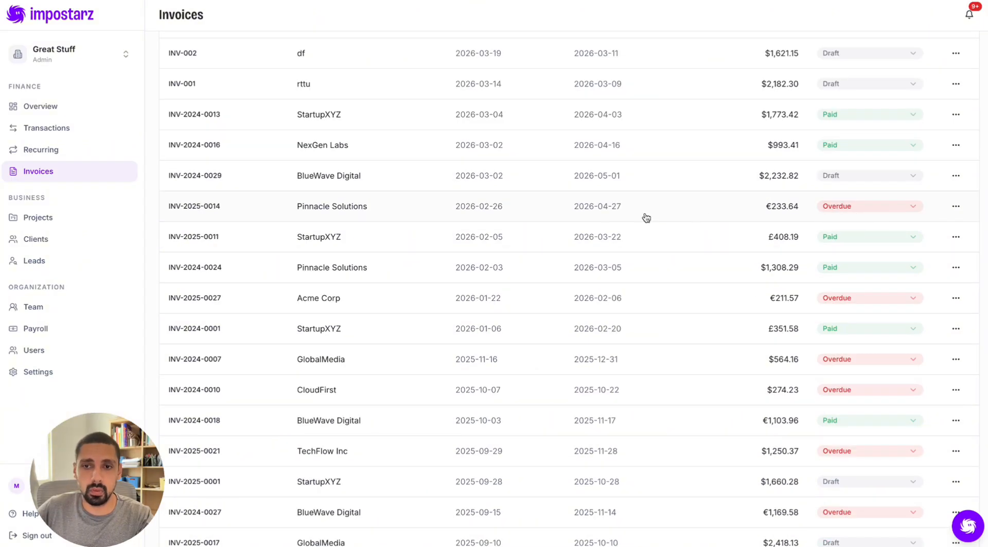
pyautogui.scroll(8, 631, 215)
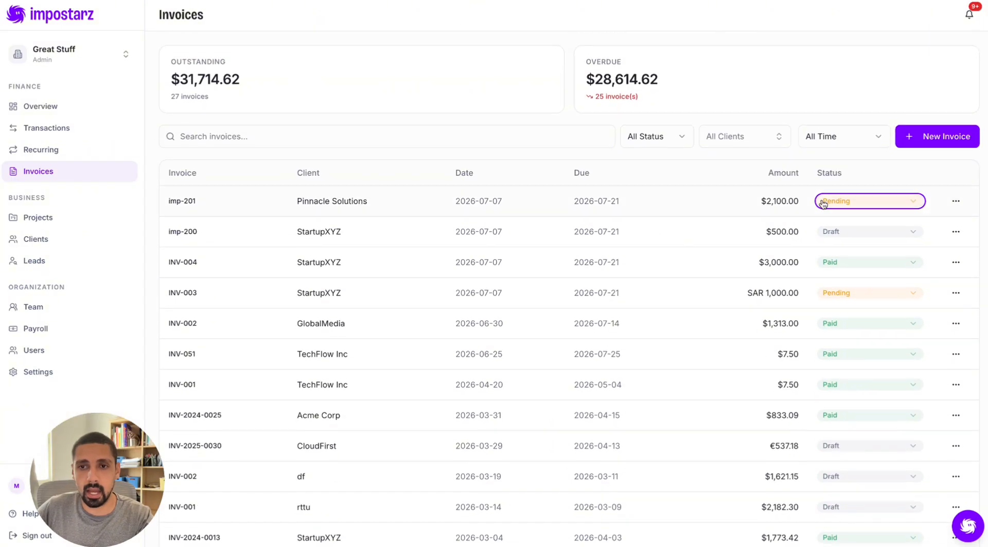
pyautogui.click(840, 202)
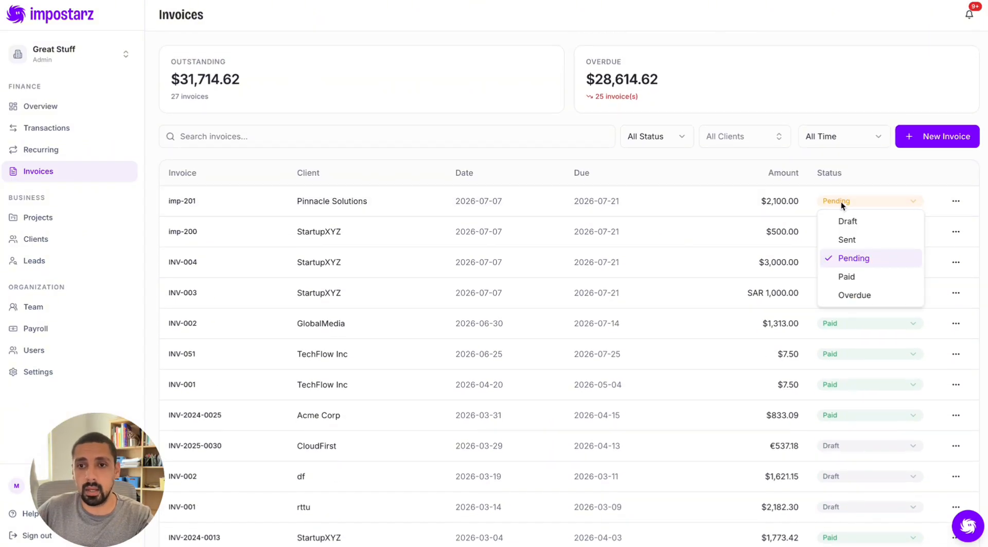
pyautogui.click(867, 277)
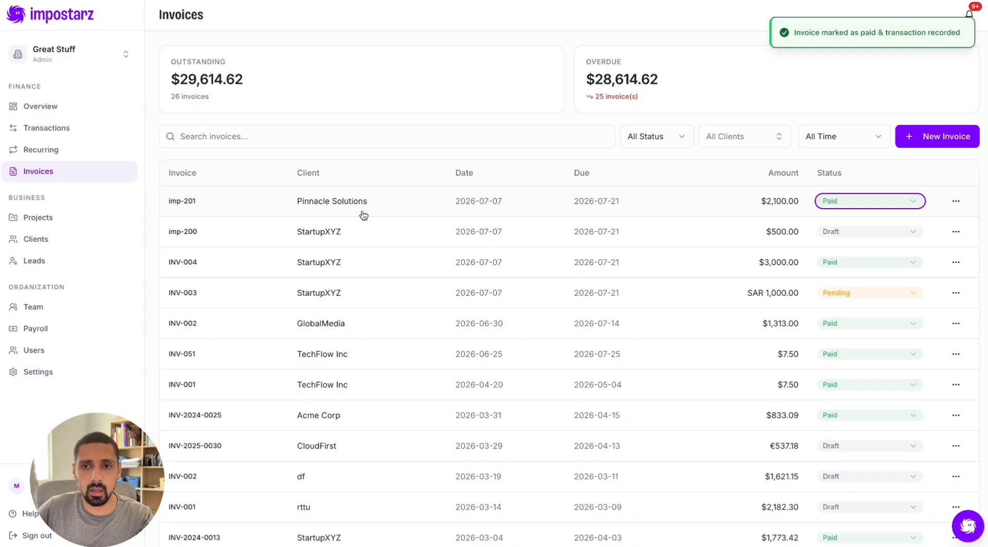
pyautogui.click(381, 155)
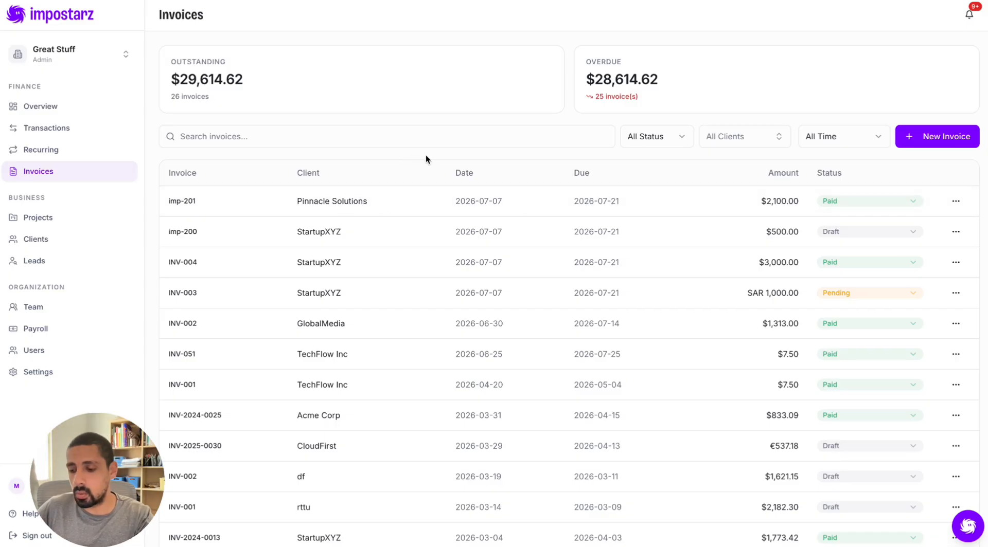
# Open the income transaction recorded for the Pinnacle Solutions invoice payment and examine its editable details.
pyautogui.click(55, 129)
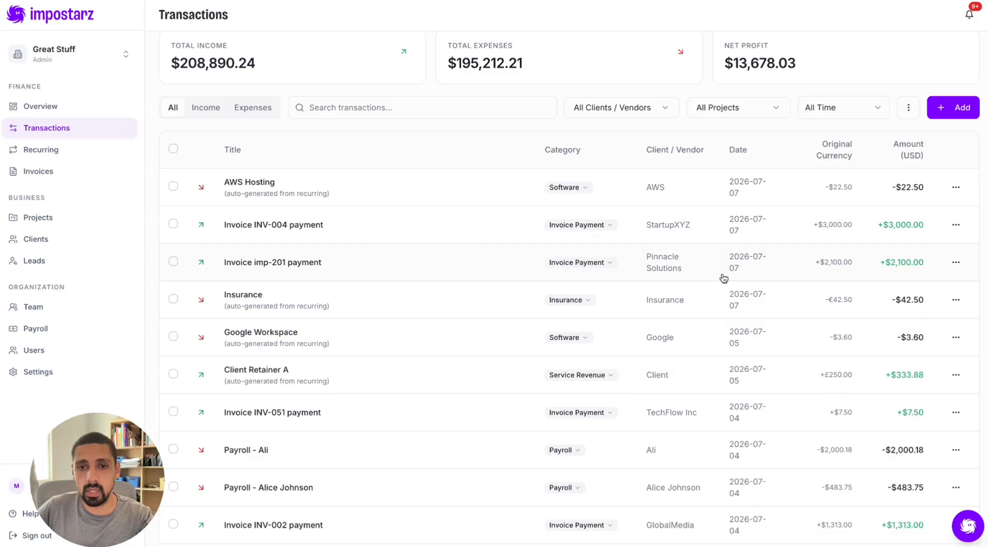
pyautogui.scroll(1, 730, 267)
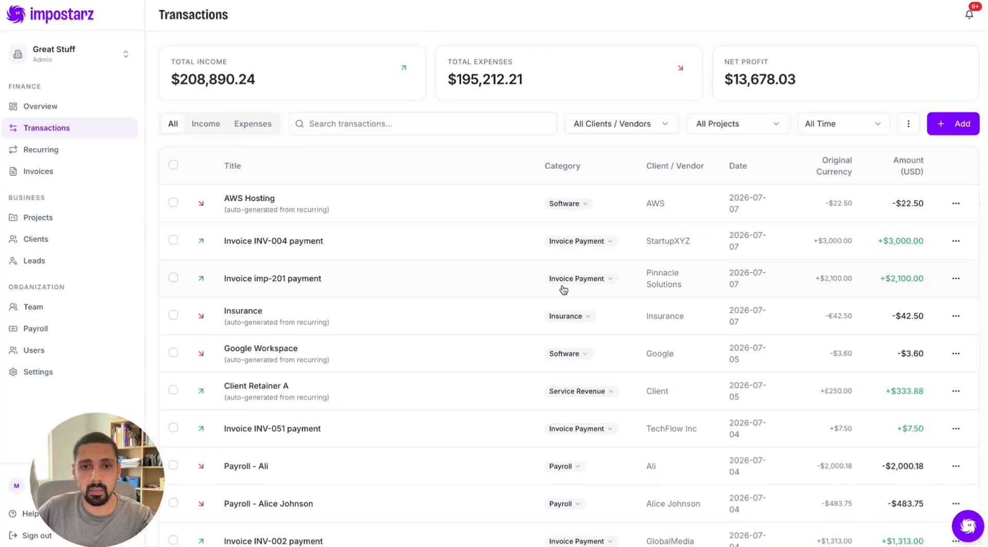
pyautogui.click(790, 283)
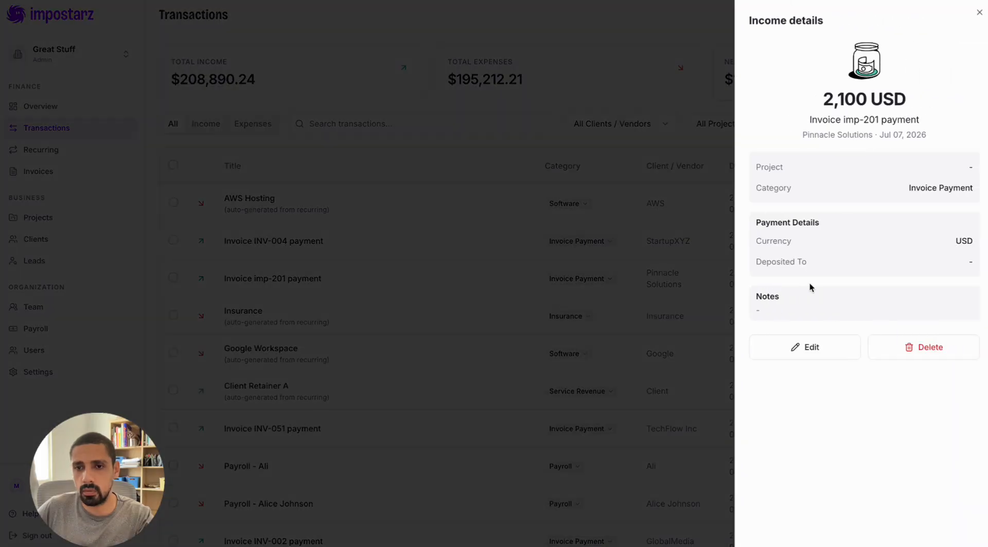
pyautogui.click(798, 343)
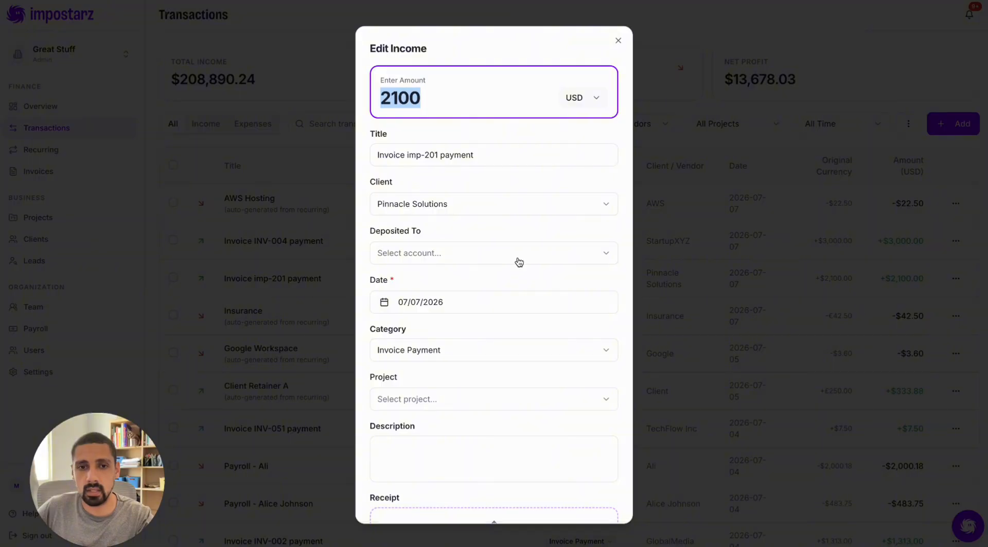
pyautogui.scroll(-3, 430, 258)
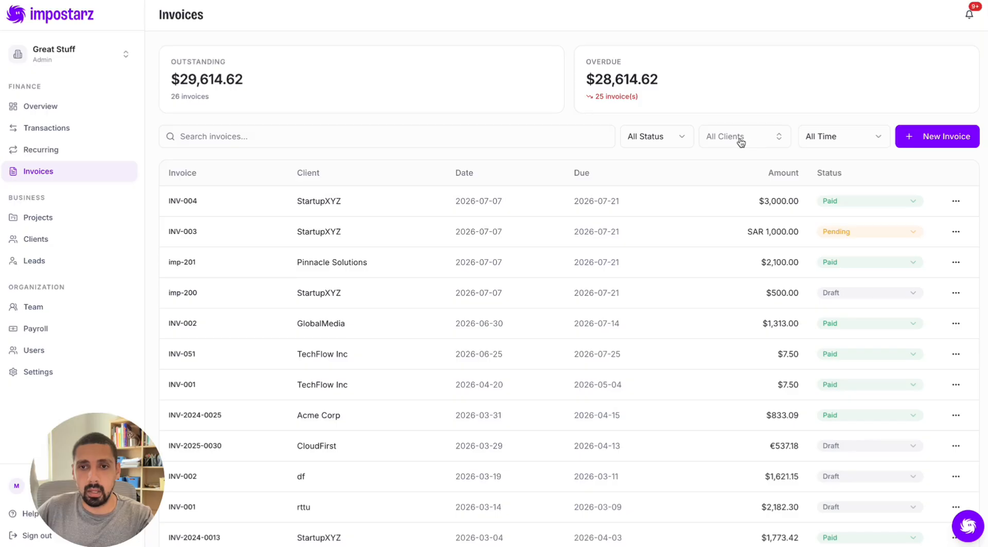
# Filter the invoices list to the client GlobalMedia and the status Paid.
pyautogui.click(750, 141)
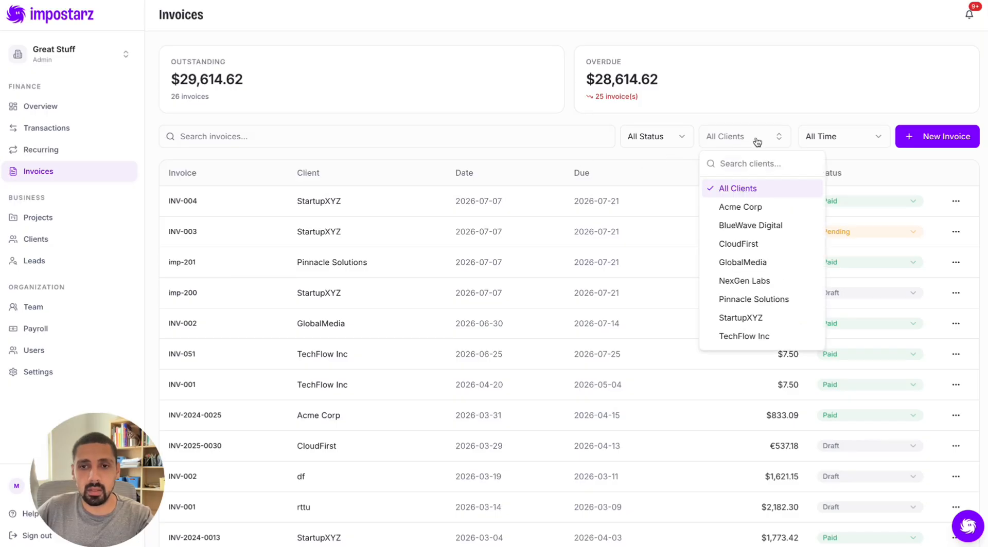
pyautogui.scroll(-2, 746, 247)
pyautogui.scroll(2, 746, 247)
pyautogui.click(742, 262)
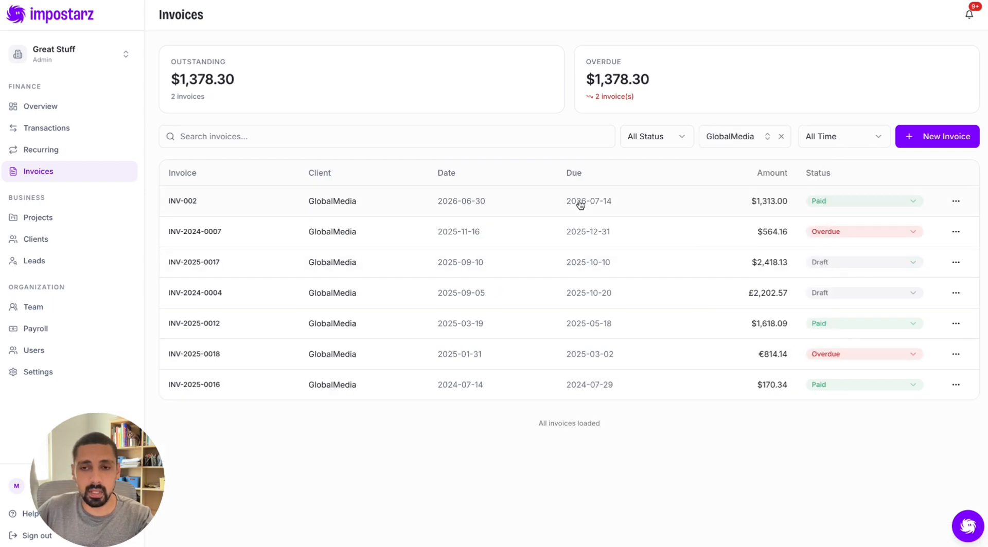
pyautogui.click(672, 142)
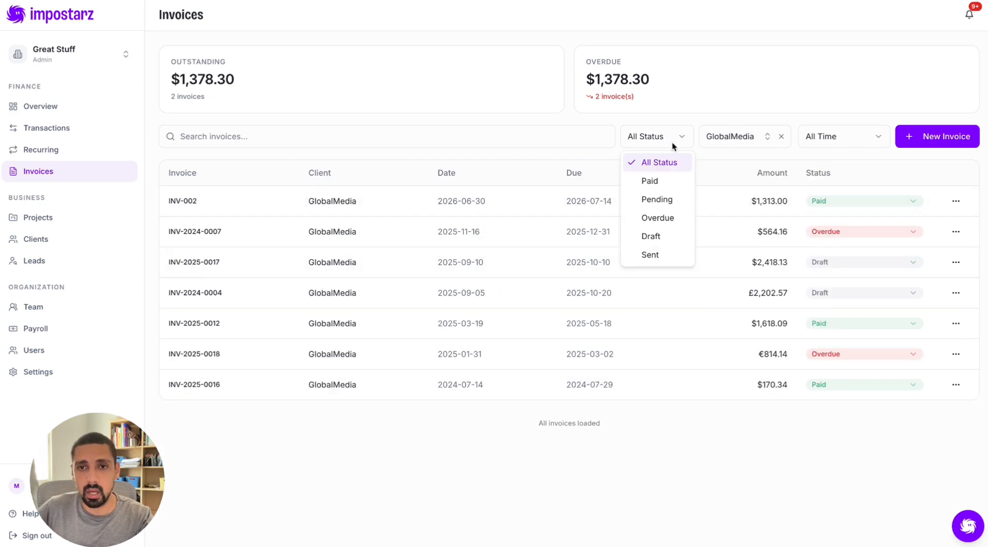
pyautogui.click(662, 181)
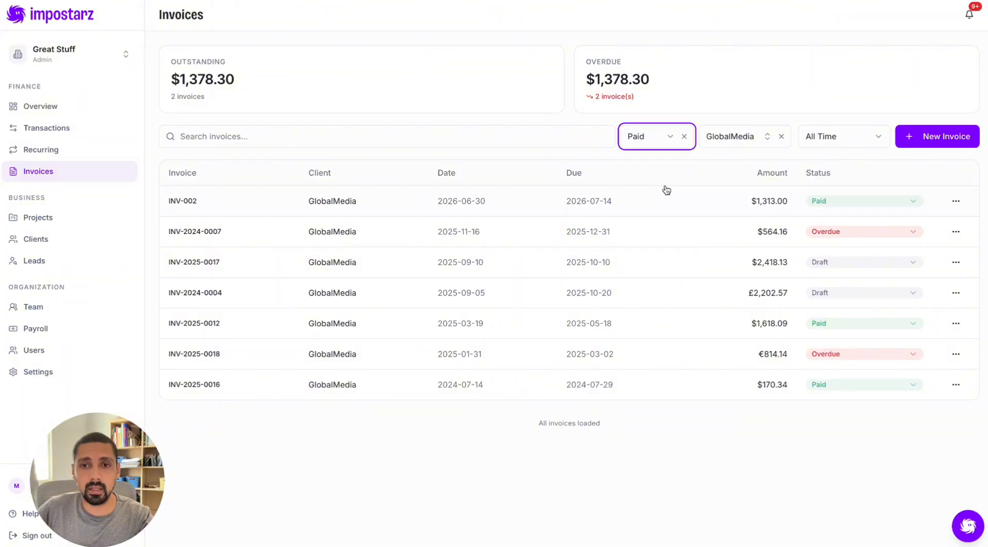
# Clear the status and client filters and limit the invoices list to the Last 30 Days.
pyautogui.click(664, 140)
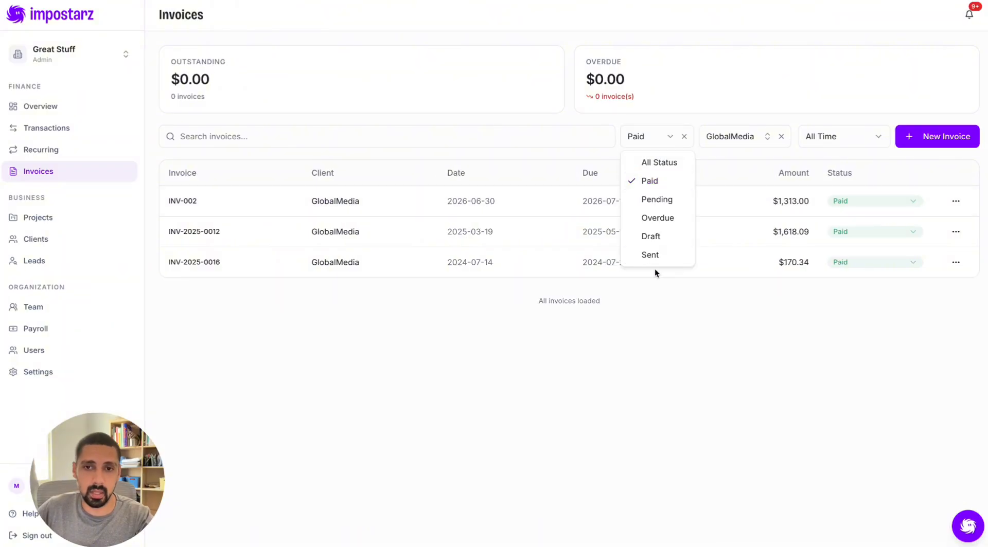
pyautogui.click(672, 140)
pyautogui.click(683, 136)
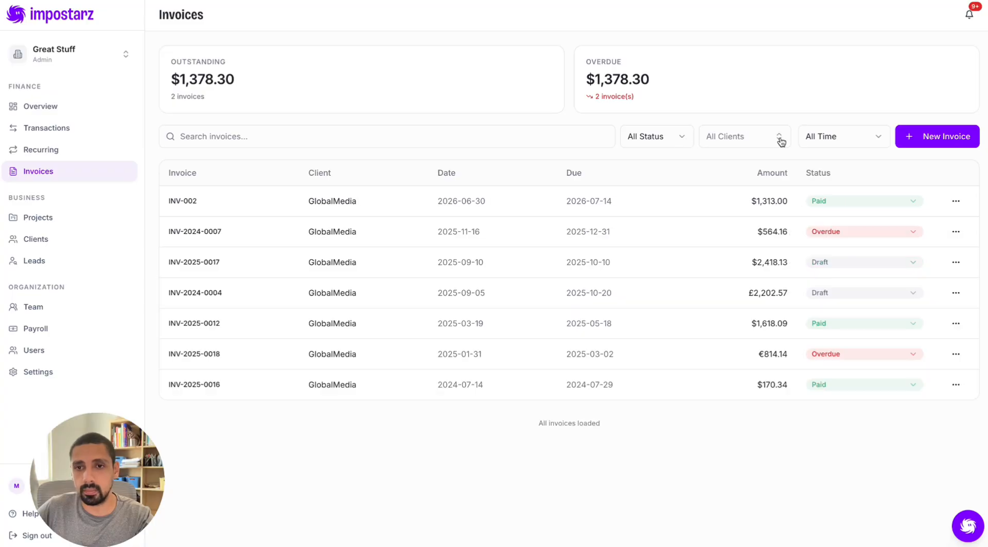
pyautogui.click(781, 137)
pyautogui.click(822, 139)
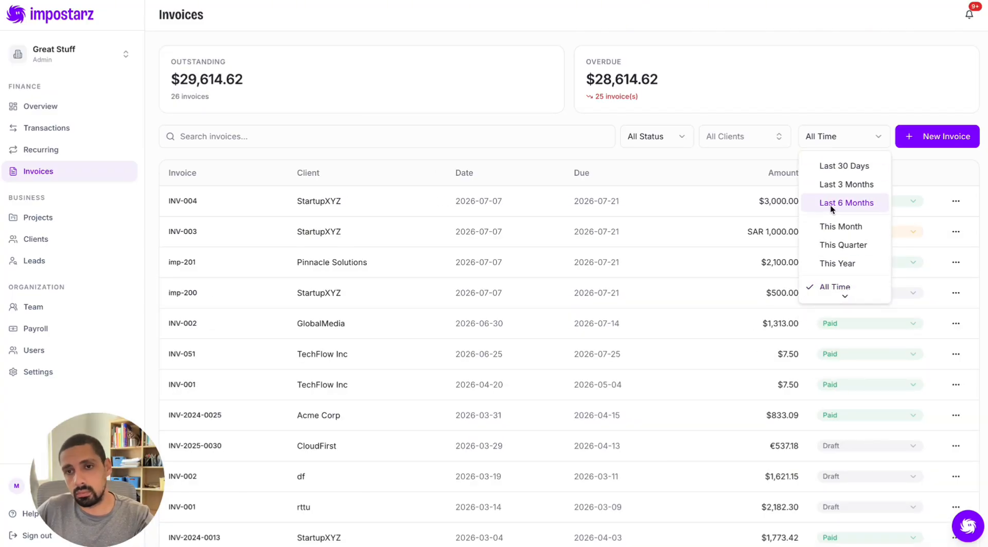
pyautogui.click(839, 162)
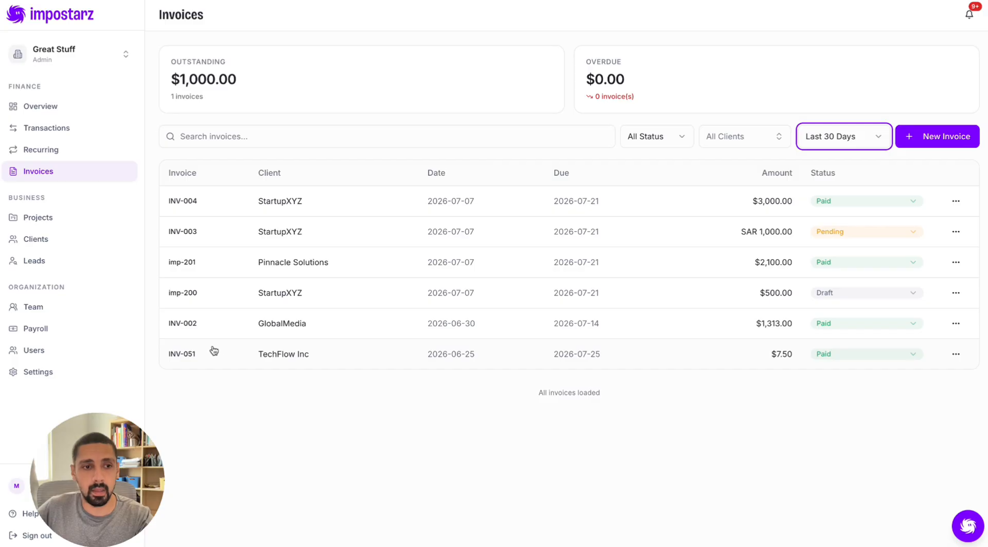
# Open the organization's invoice defaults and review the logo, sender details, payment information, prefix, numbering and notes fields.
pyautogui.click(61, 374)
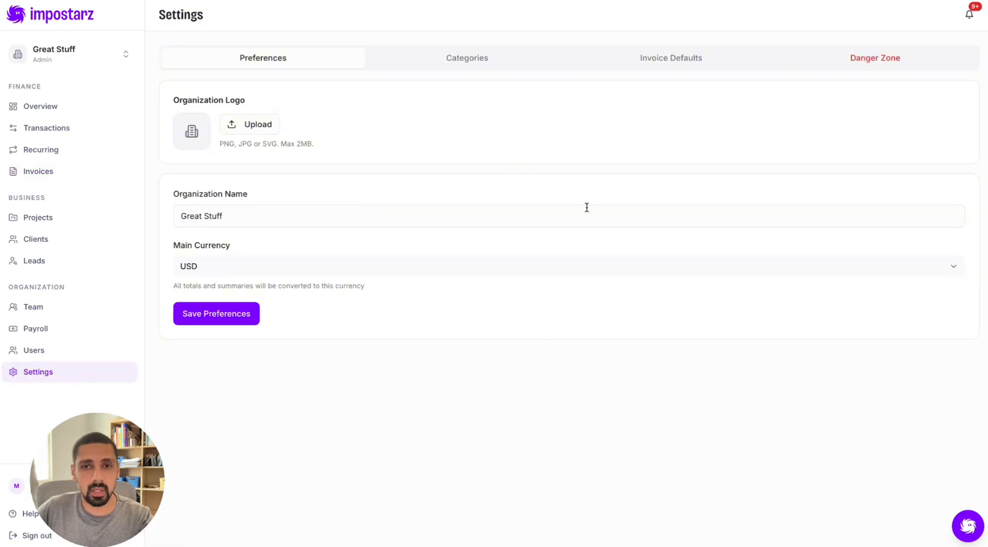
pyautogui.click(664, 65)
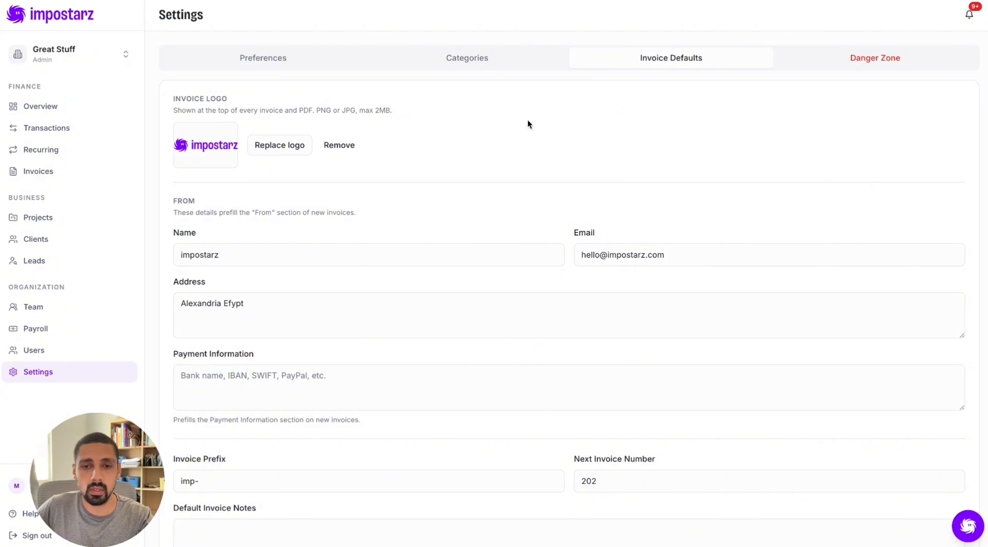
pyautogui.scroll(-1, 528, 122)
pyautogui.scroll(-1, 526, 124)
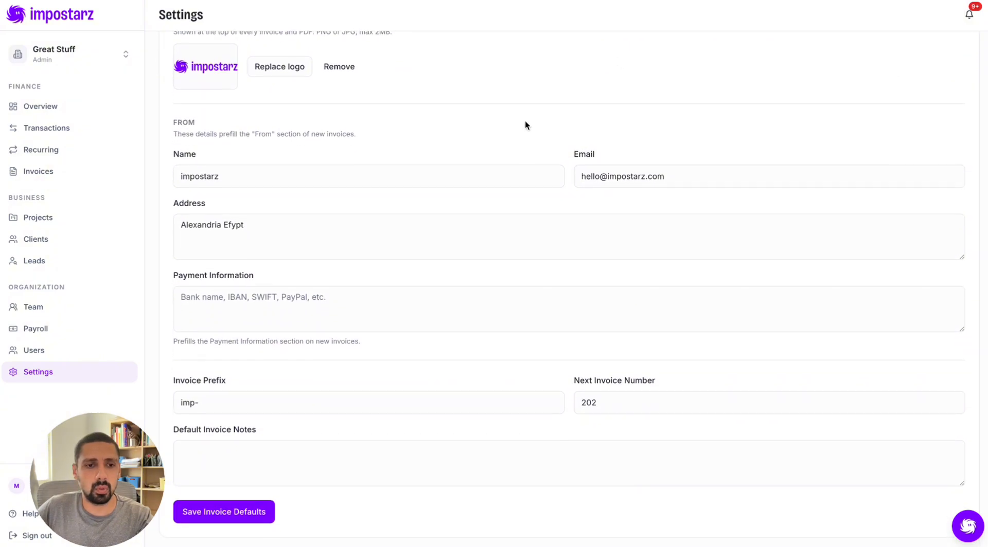
pyautogui.scroll(2, 511, 125)
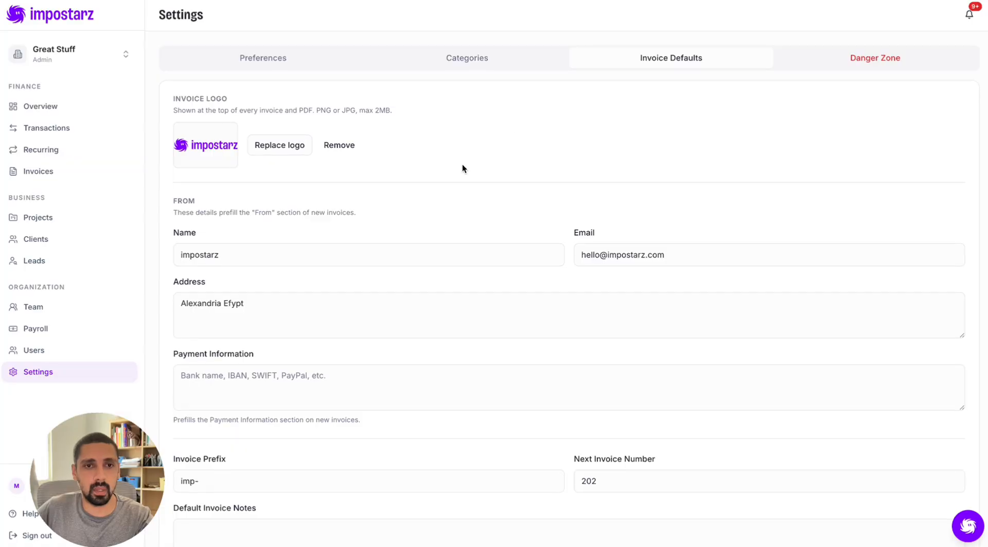
pyautogui.scroll(-1, 450, 168)
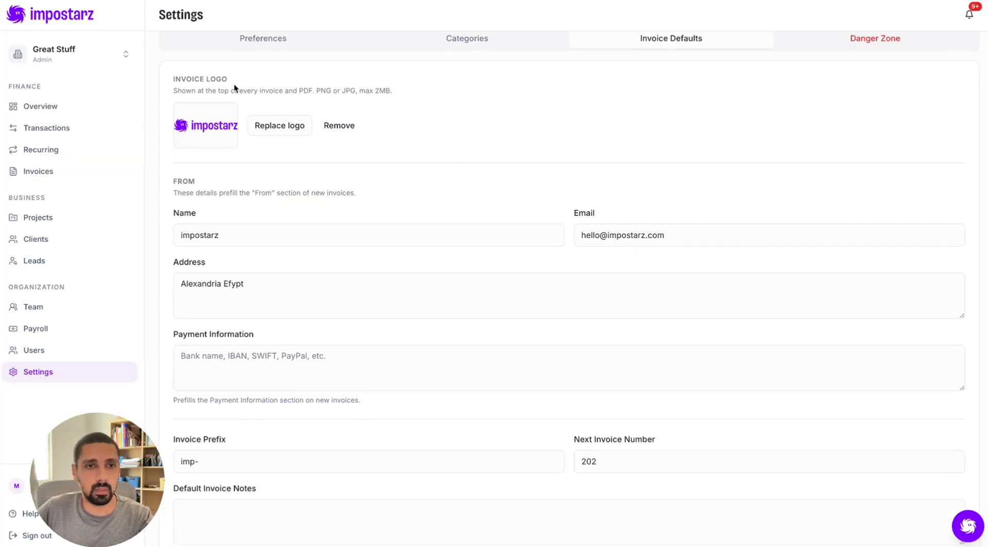
pyautogui.scroll(-3, 373, 119)
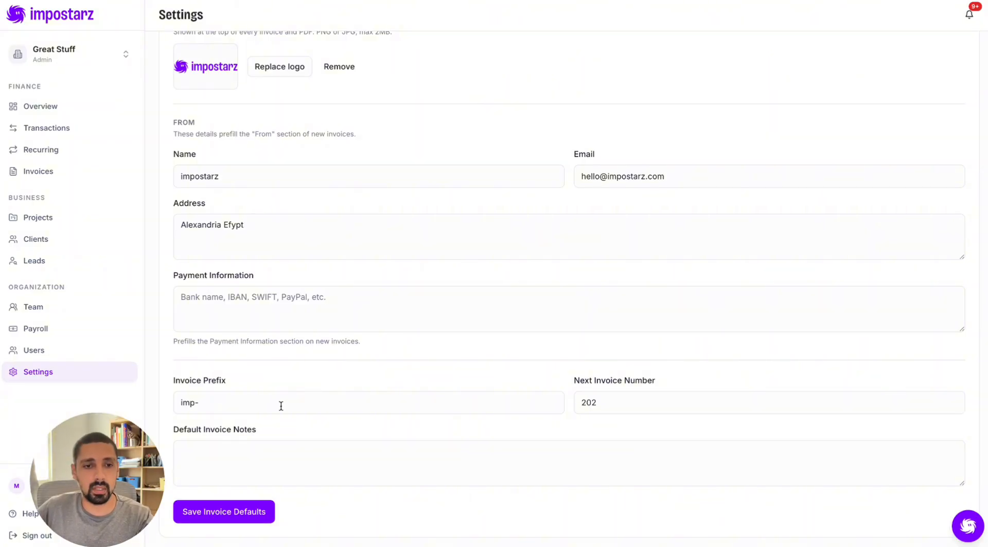
# Set the next invoice number in the invoice defaults to 500.
pyautogui.click(238, 407)
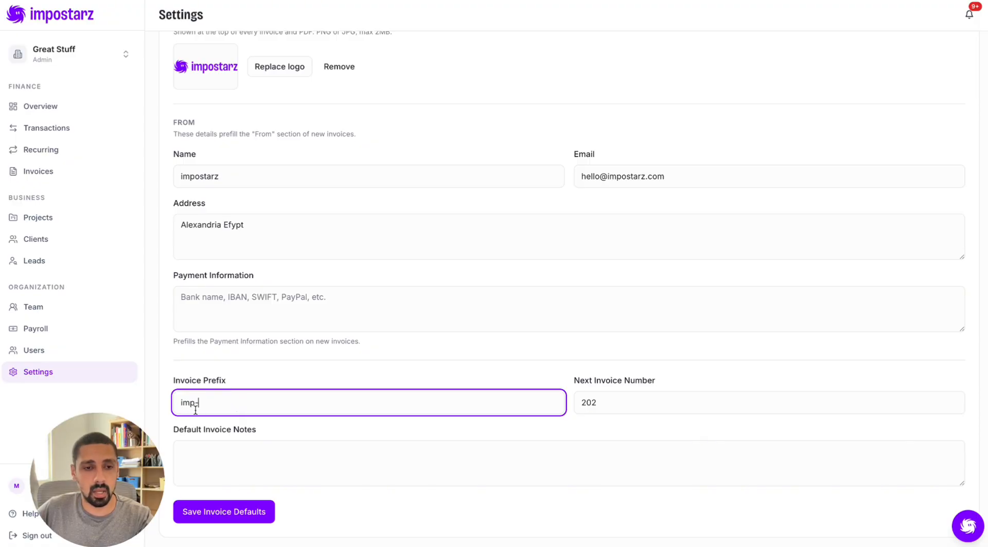
pyautogui.doubleClick(625, 406)
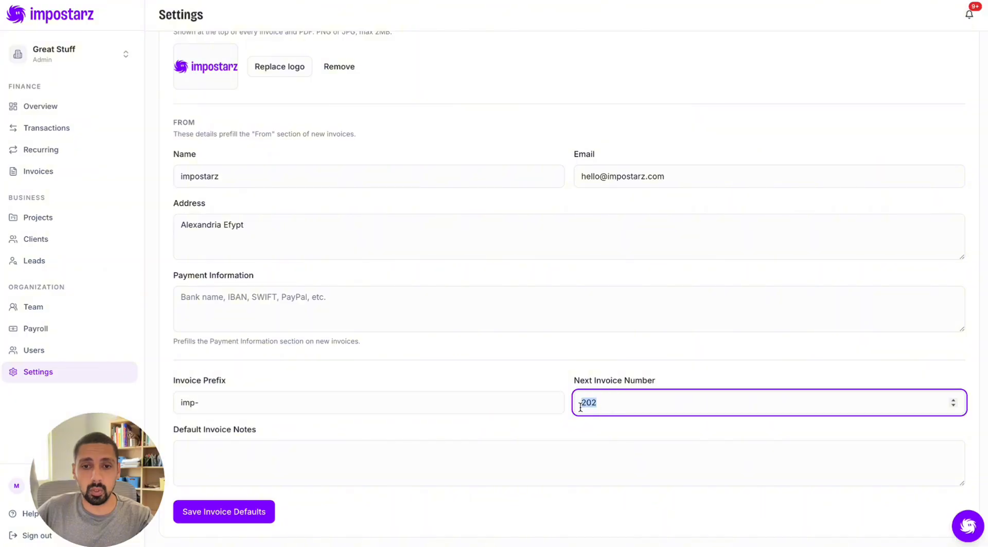
pyautogui.click(561, 385)
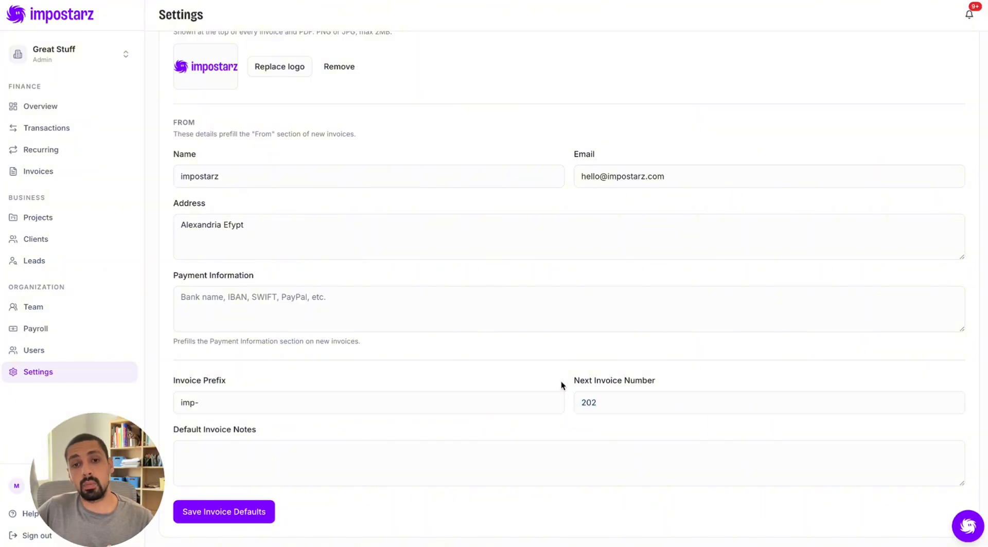
pyautogui.click(599, 402)
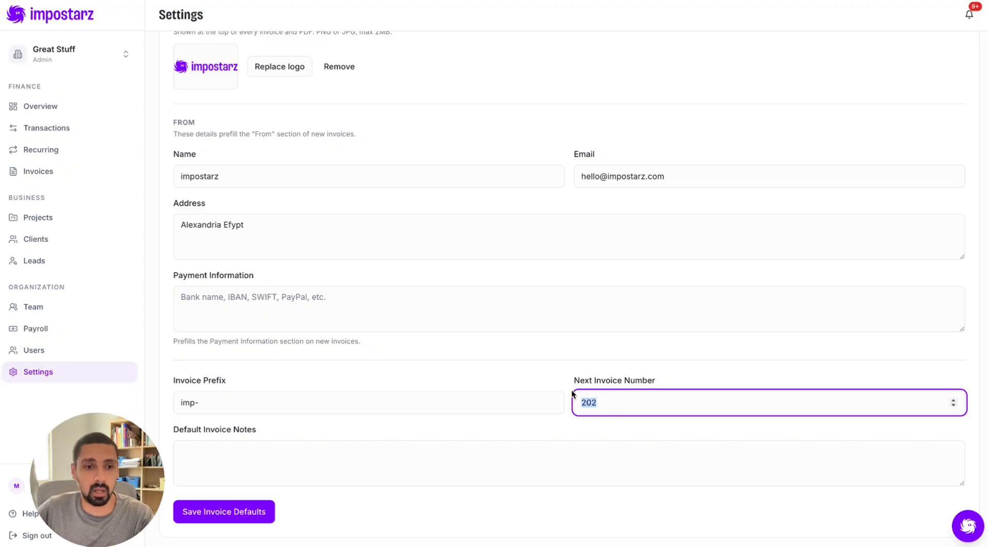
pyautogui.click(584, 369)
pyautogui.click(608, 405)
pyautogui.moveTo(608, 405); pyautogui.dragTo(557, 405)
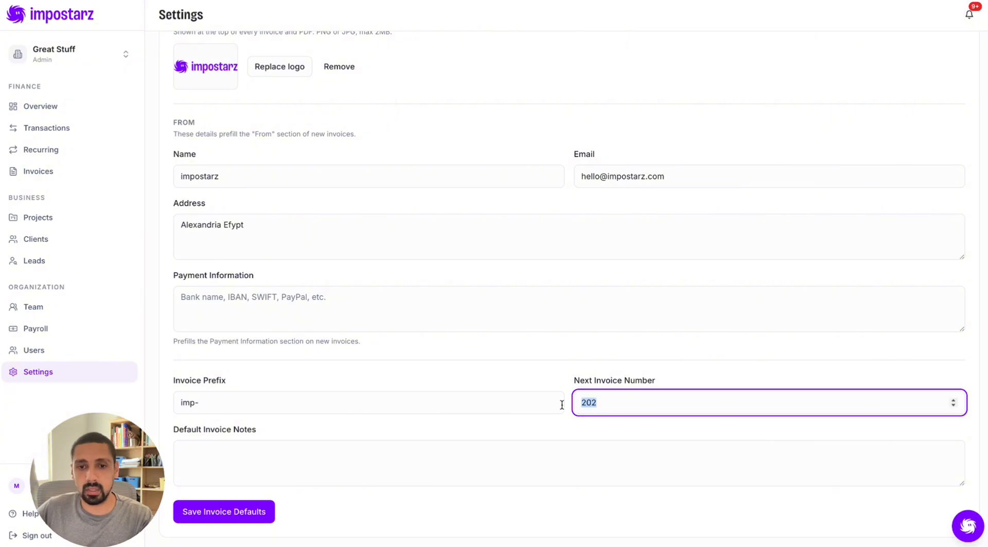
pyautogui.write('500')
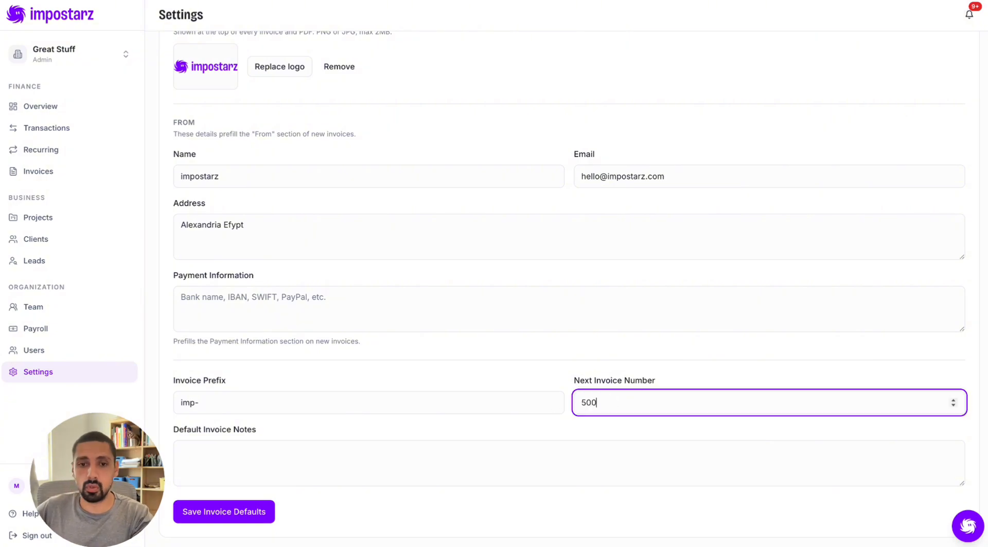
pyautogui.click(526, 428)
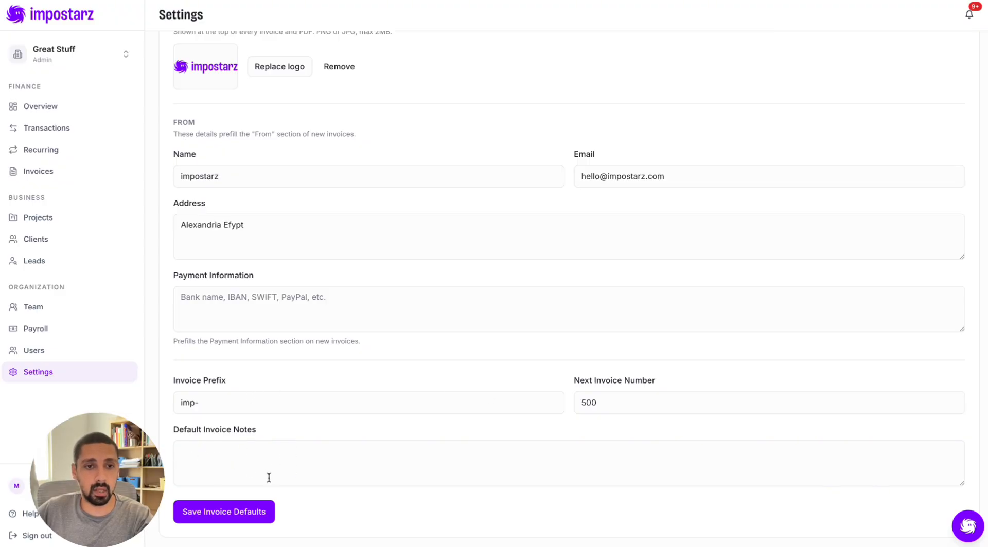
# Change the invoice prefix to "impostarz-" and save the invoice defaults.
pyautogui.moveTo(196, 403); pyautogui.dragTo(174, 403)
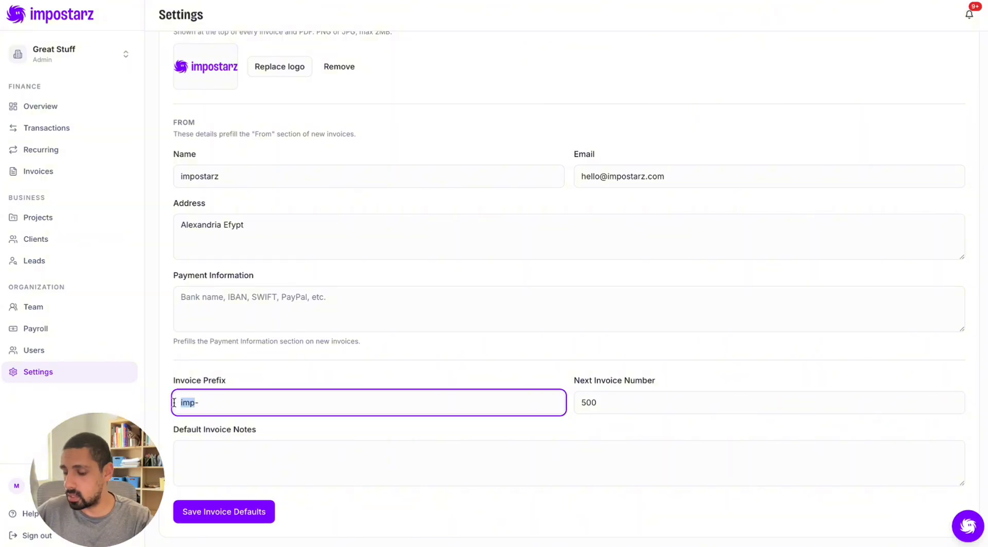
pyautogui.write('imp')
pyautogui.press('Return')
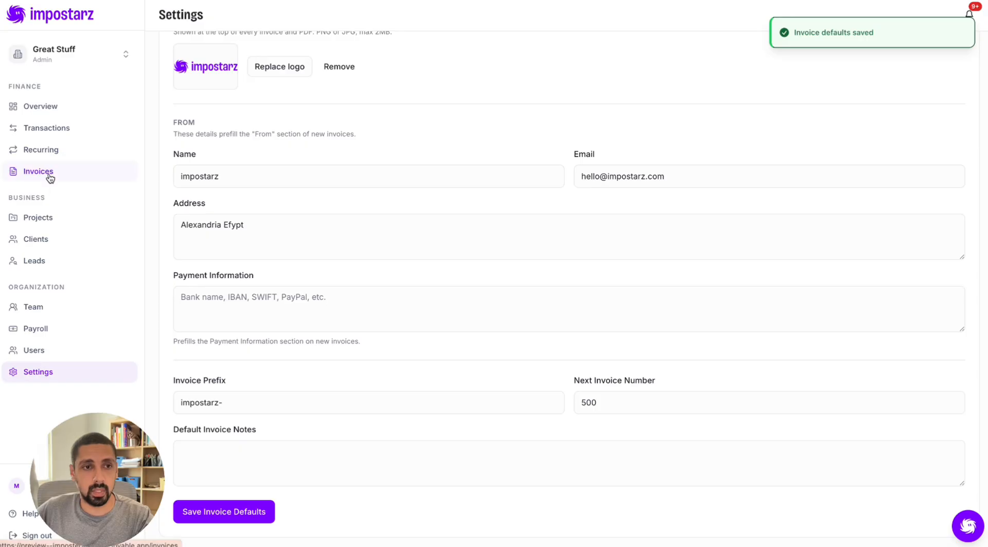
# Open a blank new invoice to check the prefilled invoice number.
pyautogui.click(47, 173)
pyautogui.click(921, 137)
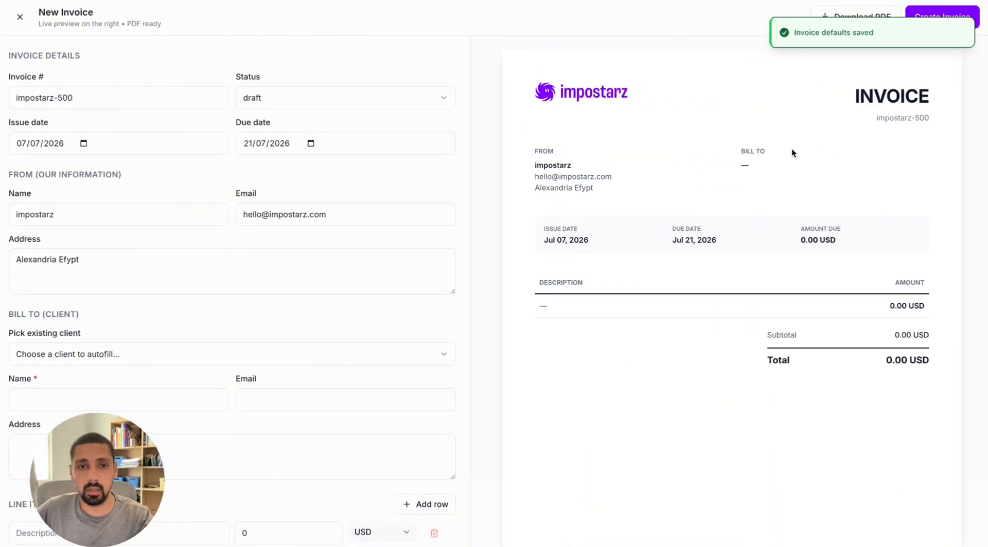